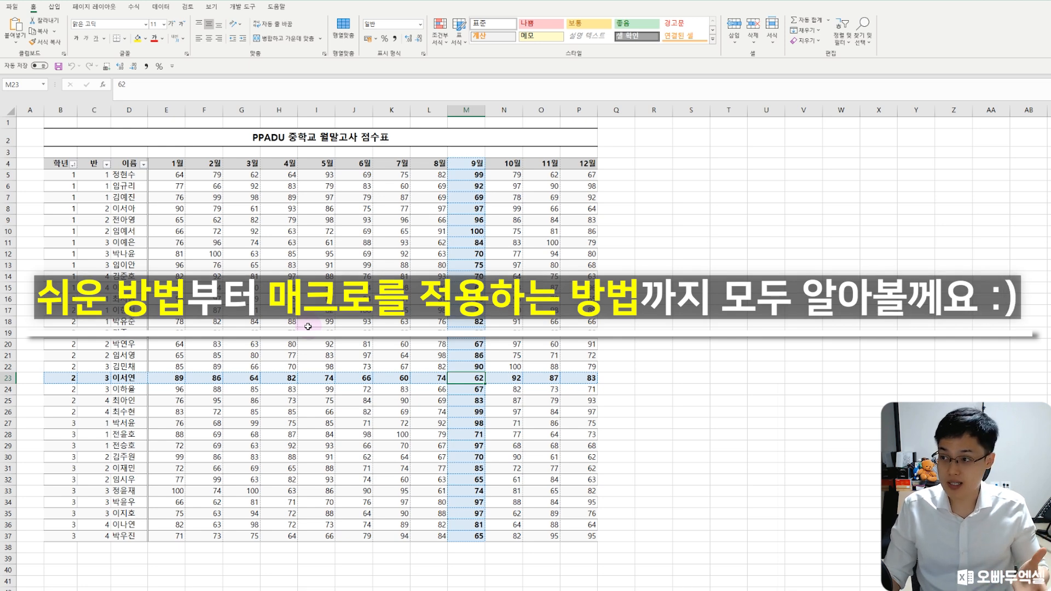
{"action": "left_click", "coordinate": [268, 276]}
{"action": "left_click", "coordinate": [403, 389]}
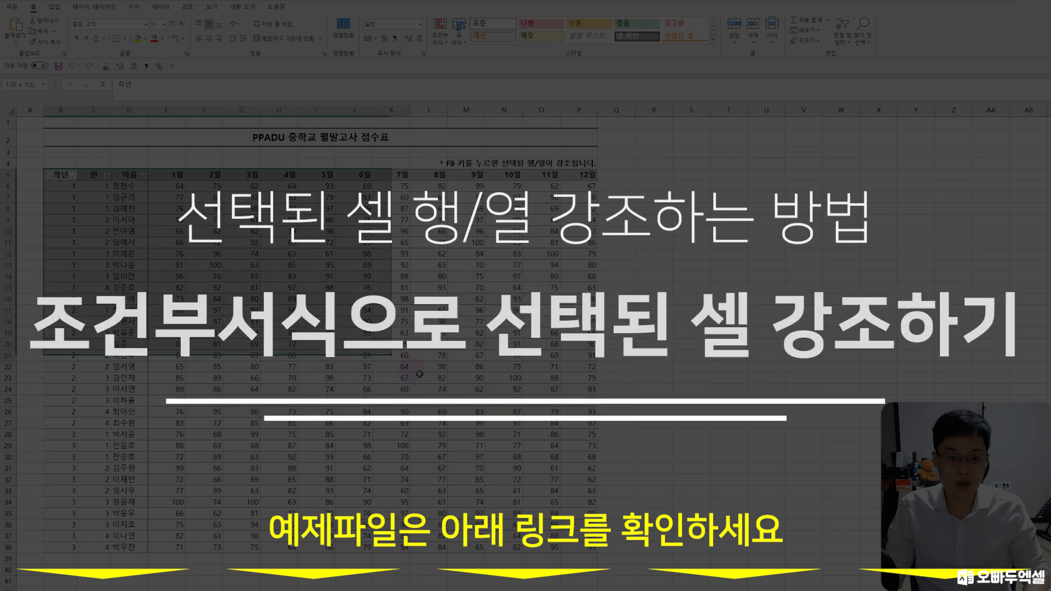
Create a formula-based conditional formatting rule for the score table B5:P38 using =OR(CELL("ROW")=ROW(),CELL("COL")=COLUMN()).
{"action": "left_click_drag", "start_coordinate": [571, 492], "coordinate": [594, 549]}
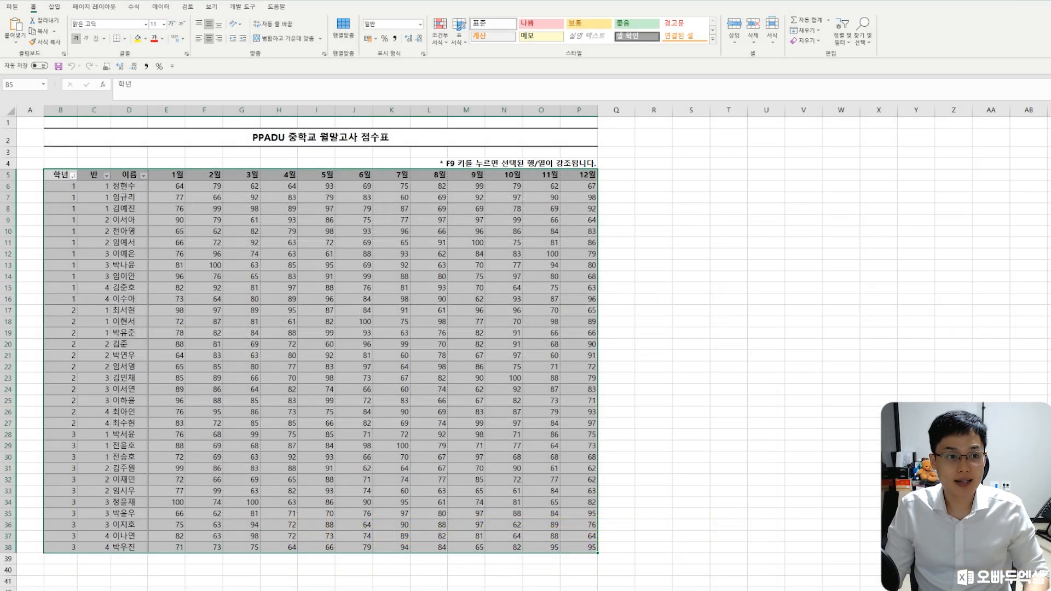
{"action": "left_click", "coordinate": [440, 34]}
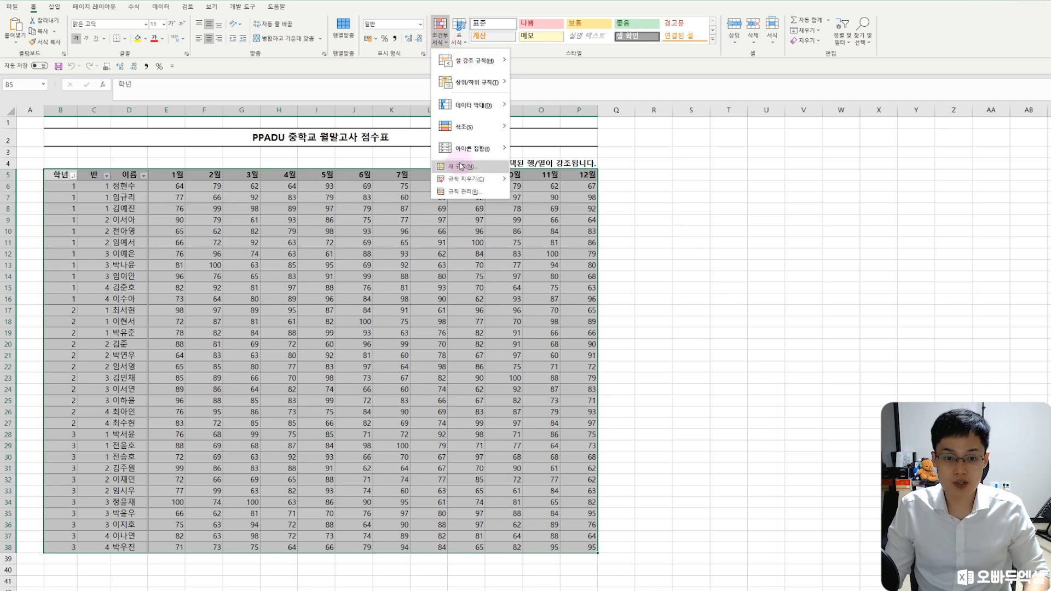
{"action": "left_click", "coordinate": [460, 166]}
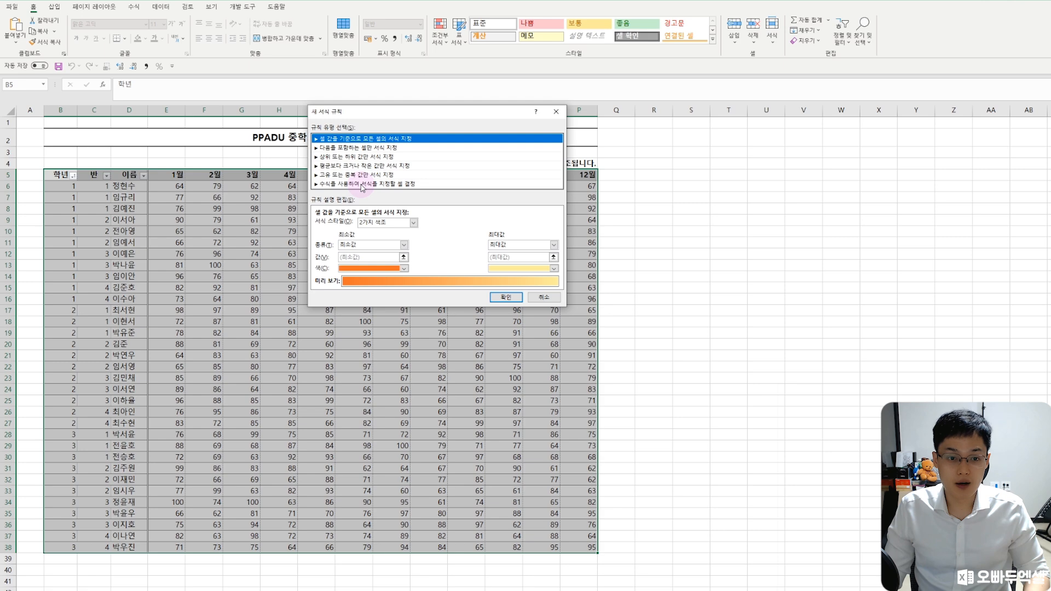
{"action": "left_click", "coordinate": [362, 186]}
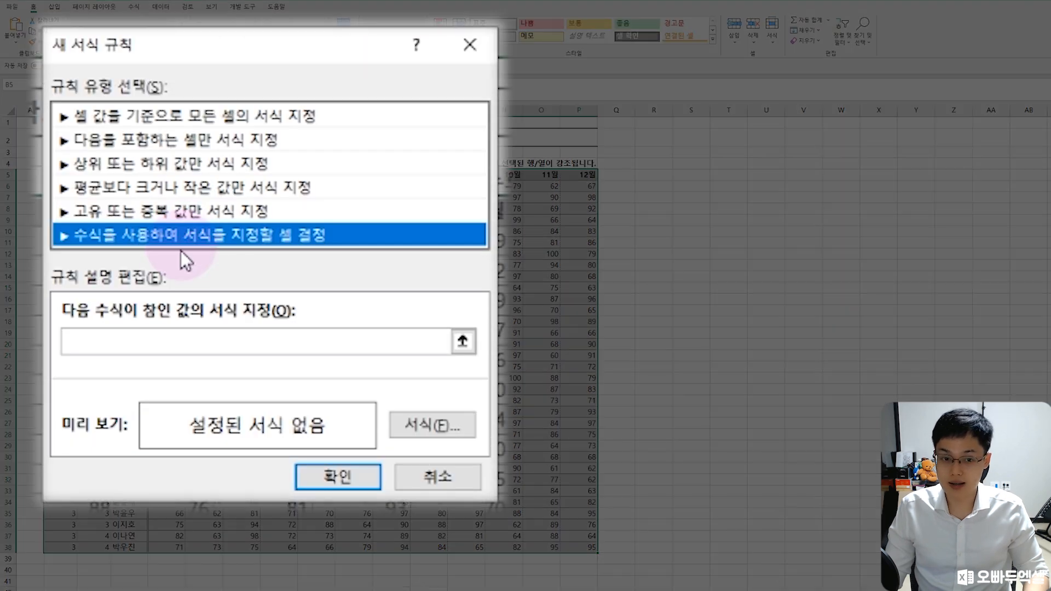
{"action": "left_click", "coordinate": [170, 341]}
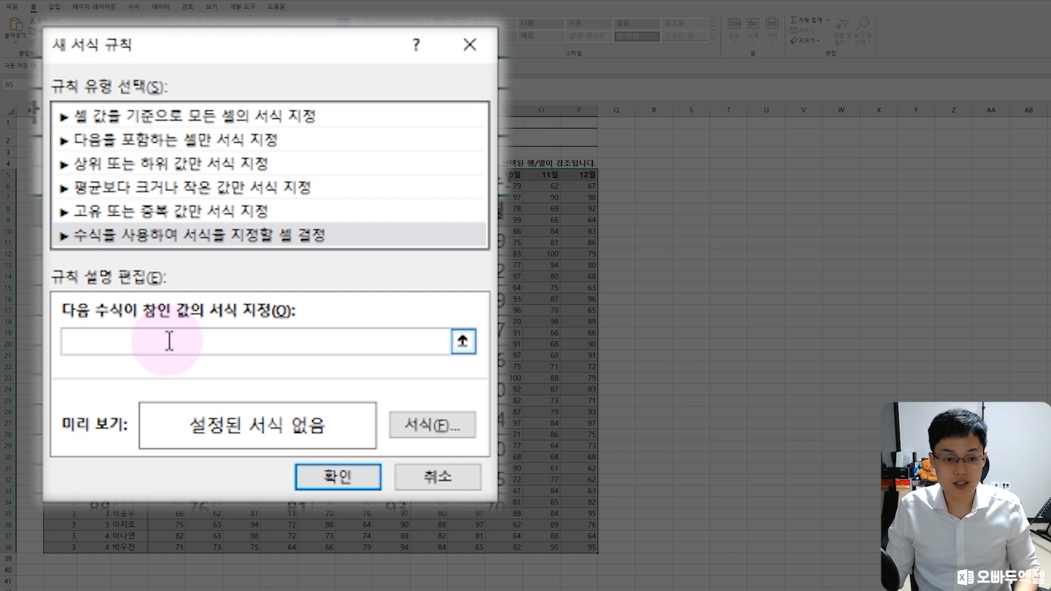
{"action": "type", "text": "=OR(CELL(\"ROW\")=ROW(),CELL(\"COL\")=COLUMN())"}
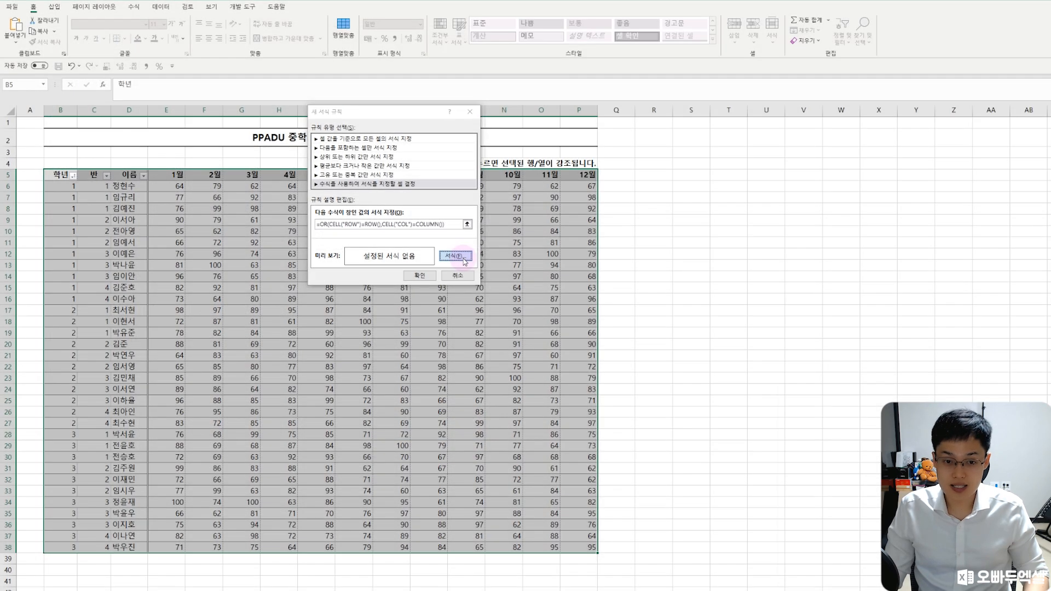
Set the rule's format to a light blue background fill from the lightest tint row.
{"action": "left_click", "coordinate": [452, 431]}
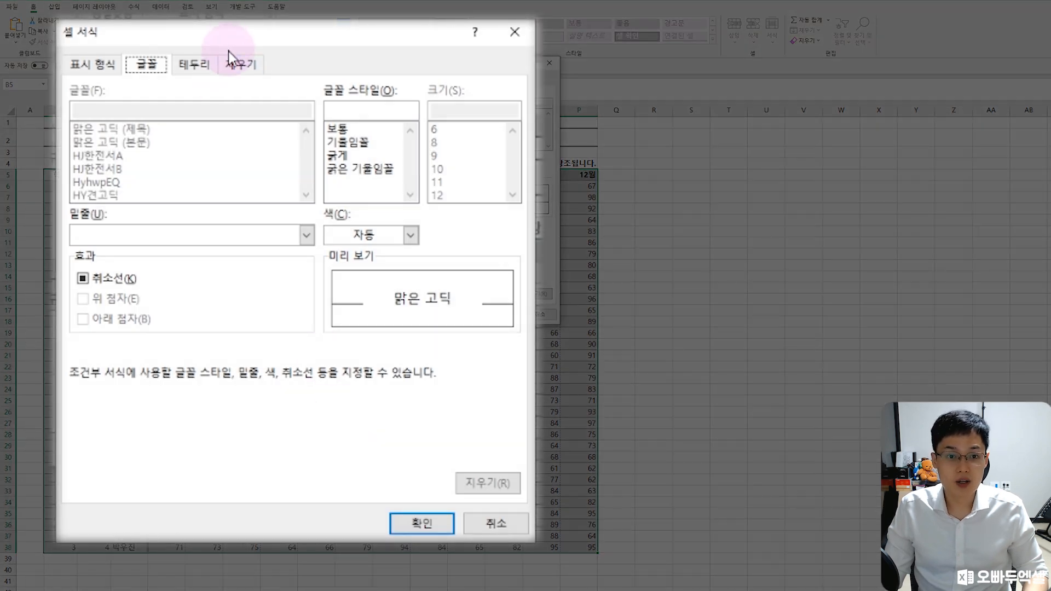
{"action": "left_click", "coordinate": [408, 80]}
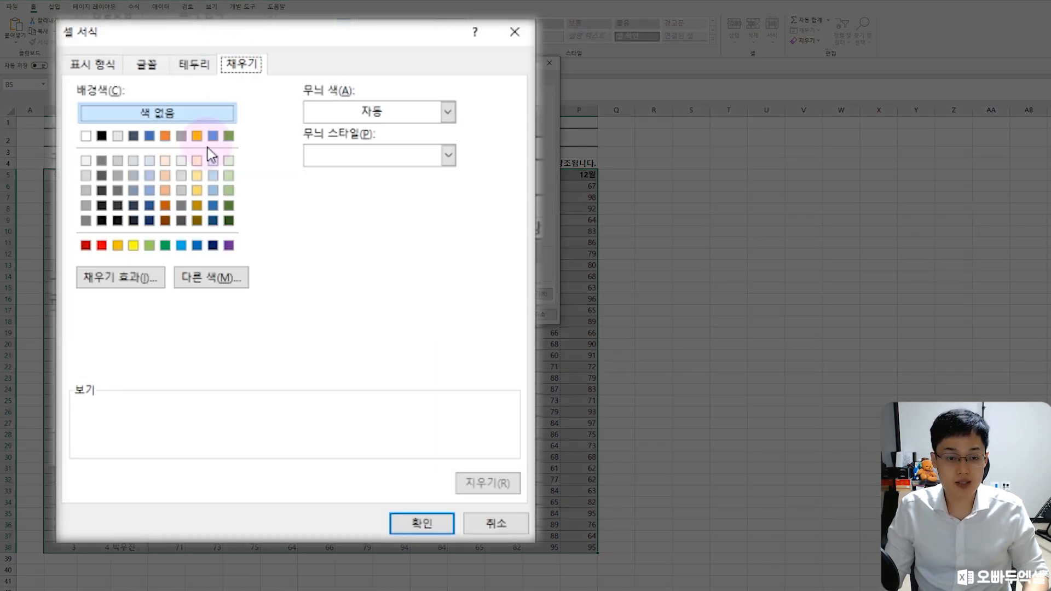
{"action": "left_click", "coordinate": [212, 165]}
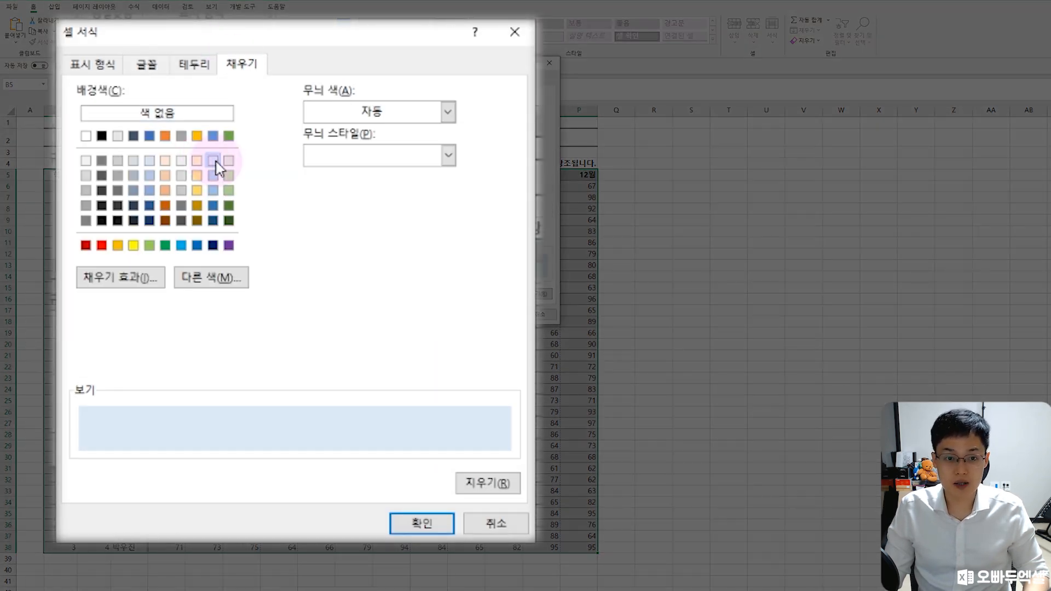
Add a dotted blue outline border to the rule's cell format.
{"action": "left_click", "coordinate": [208, 71]}
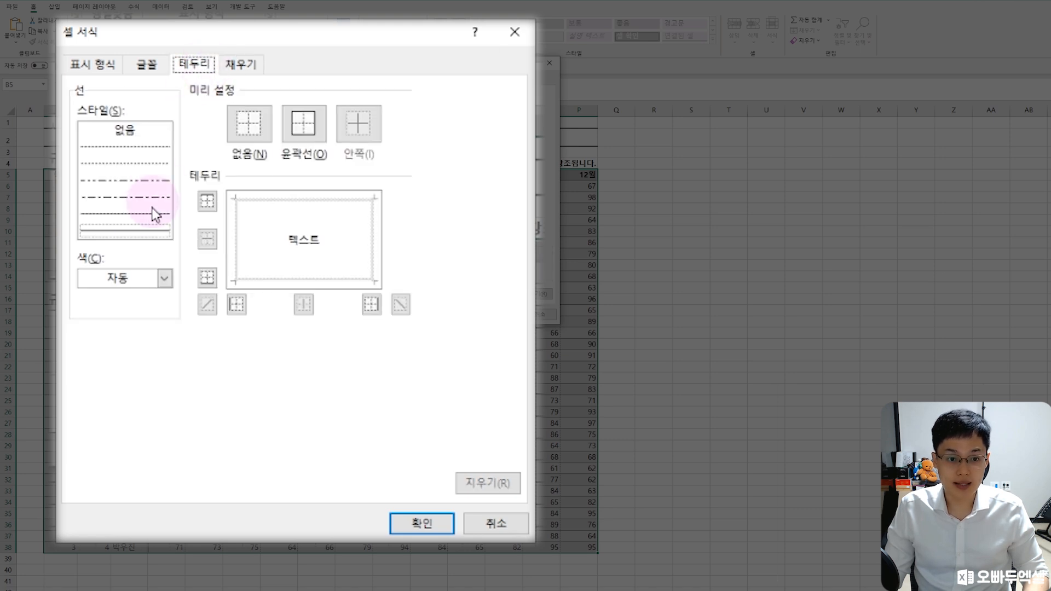
{"action": "left_click", "coordinate": [148, 165]}
{"action": "left_click", "coordinate": [164, 280]}
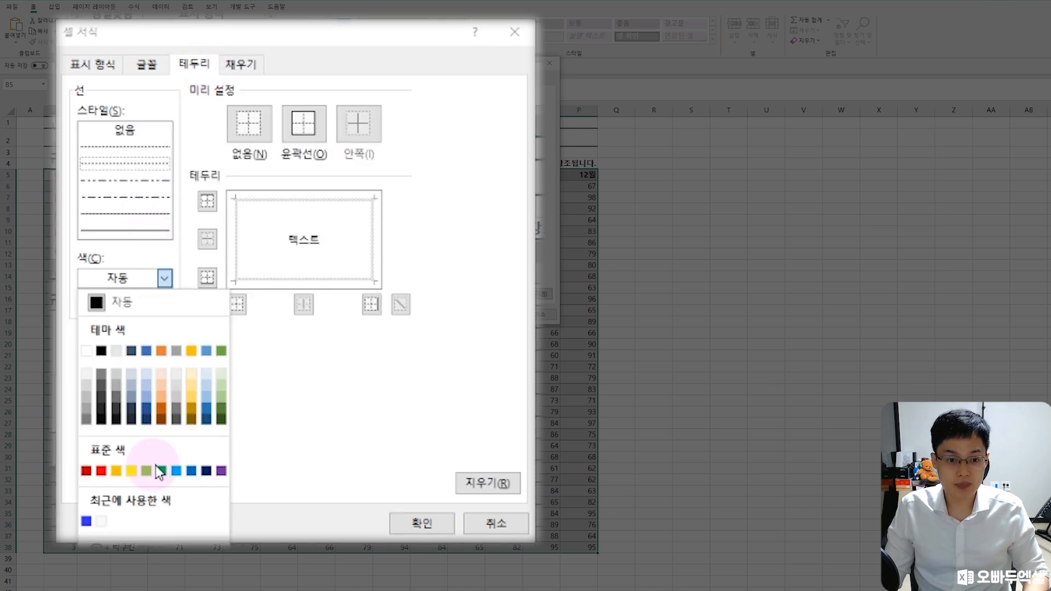
{"action": "left_click", "coordinate": [197, 473]}
{"action": "left_click", "coordinate": [296, 134]}
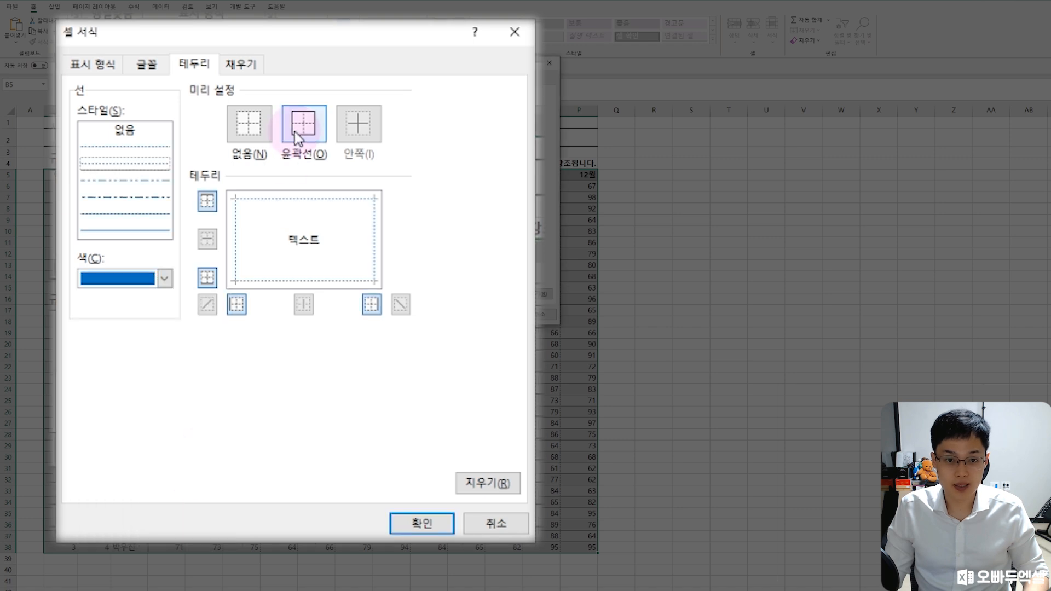
Set the rule's font style to bold (굵게) and apply the finished rule to the table.
{"action": "left_click", "coordinate": [146, 65]}
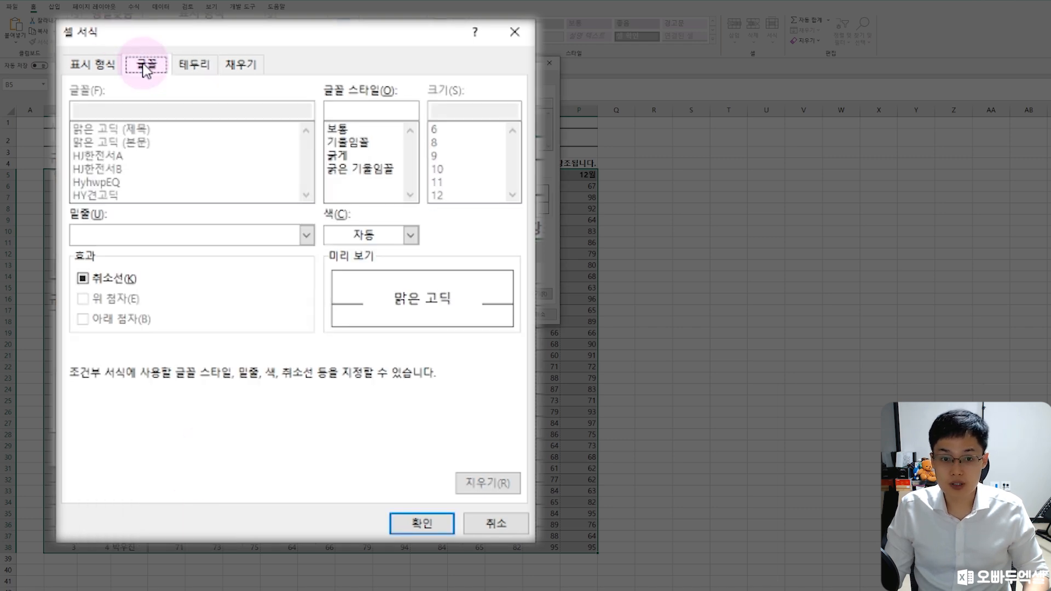
{"action": "left_click", "coordinate": [372, 156]}
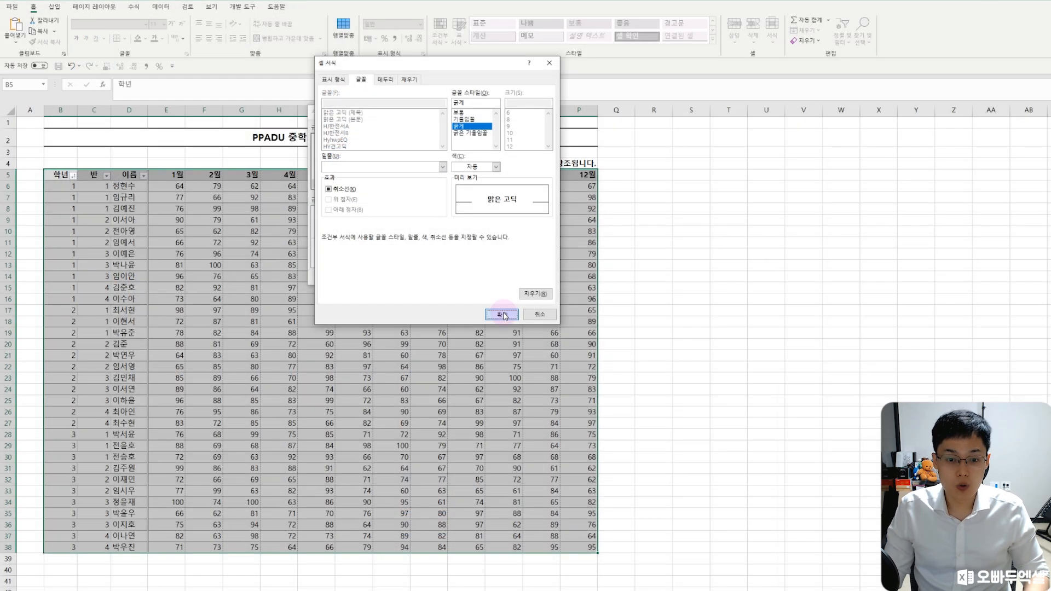
{"action": "left_click", "coordinate": [503, 312]}
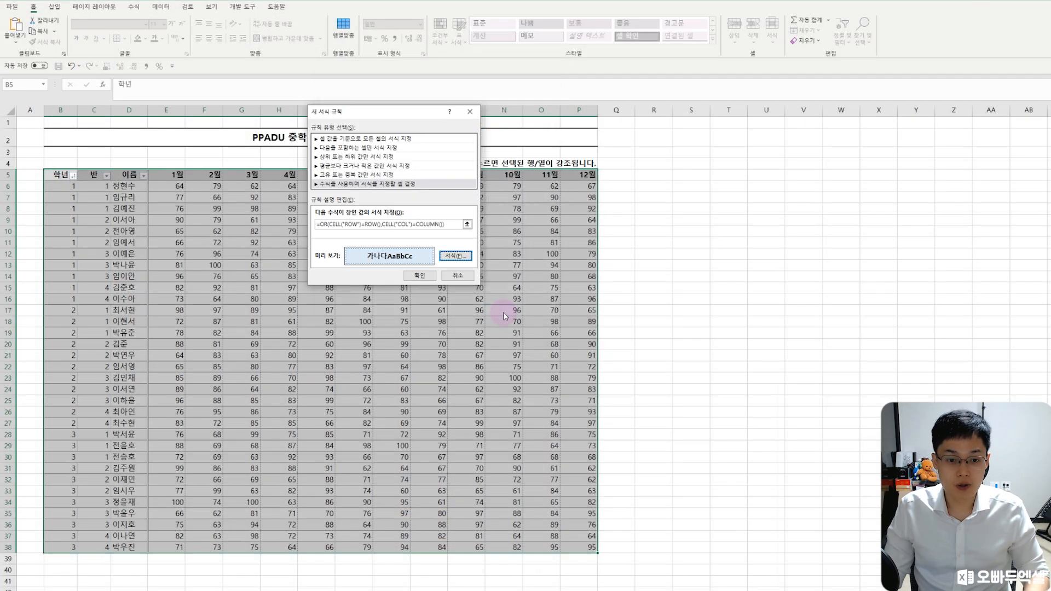
{"action": "left_click", "coordinate": [420, 275]}
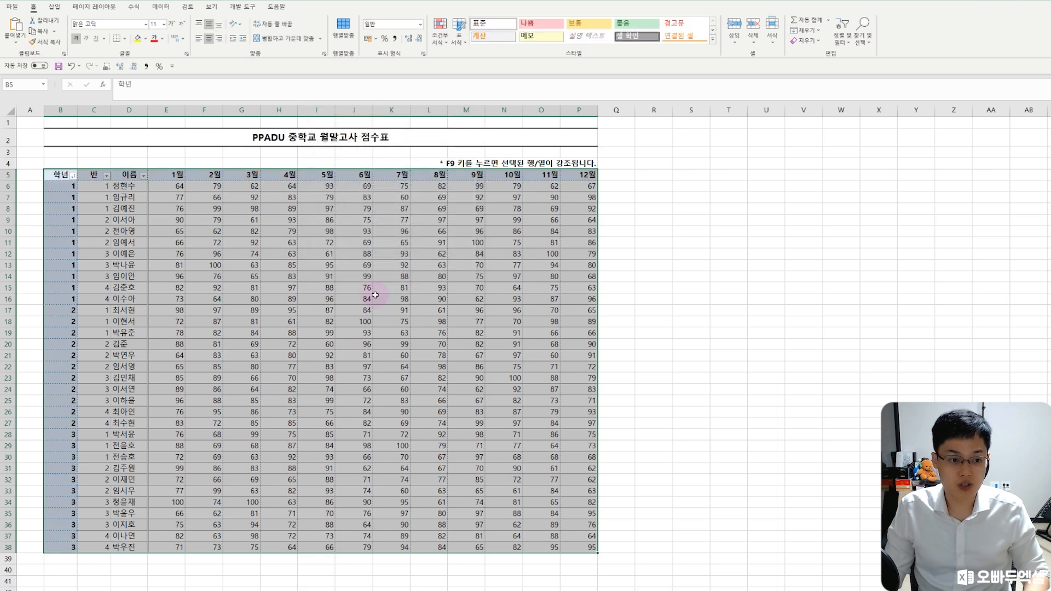
Test the row and column highlight by recalculating the sheet for different selected cells, including J15, G23, K18 and H26.
{"action": "left_click", "coordinate": [270, 254]}
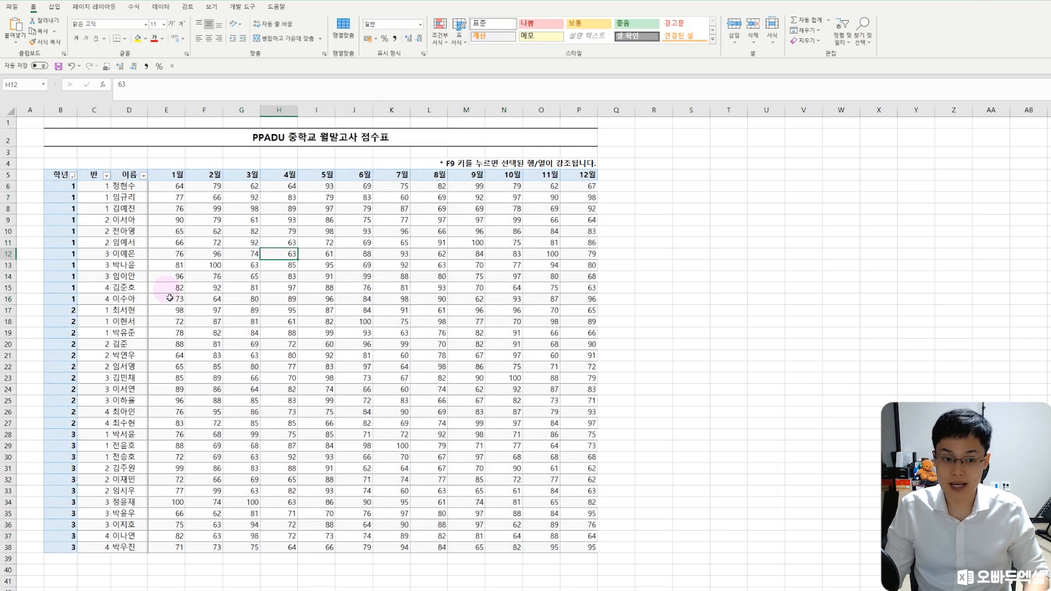
{"action": "left_click", "coordinate": [365, 288]}
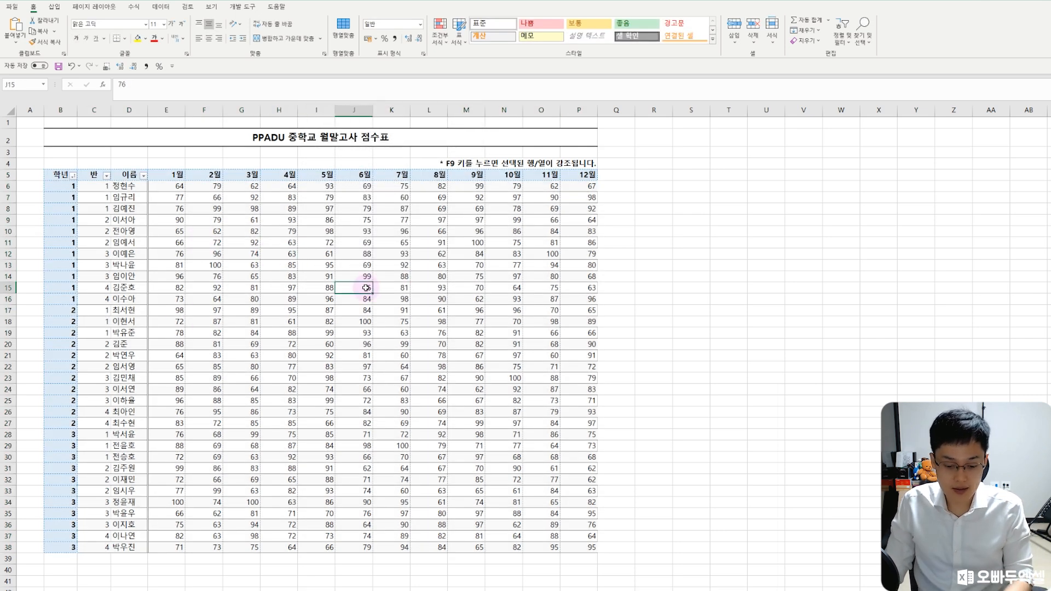
{"action": "key", "text": "F9"}
{"action": "left_click", "coordinate": [245, 379]}
{"action": "key", "text": "F9"}
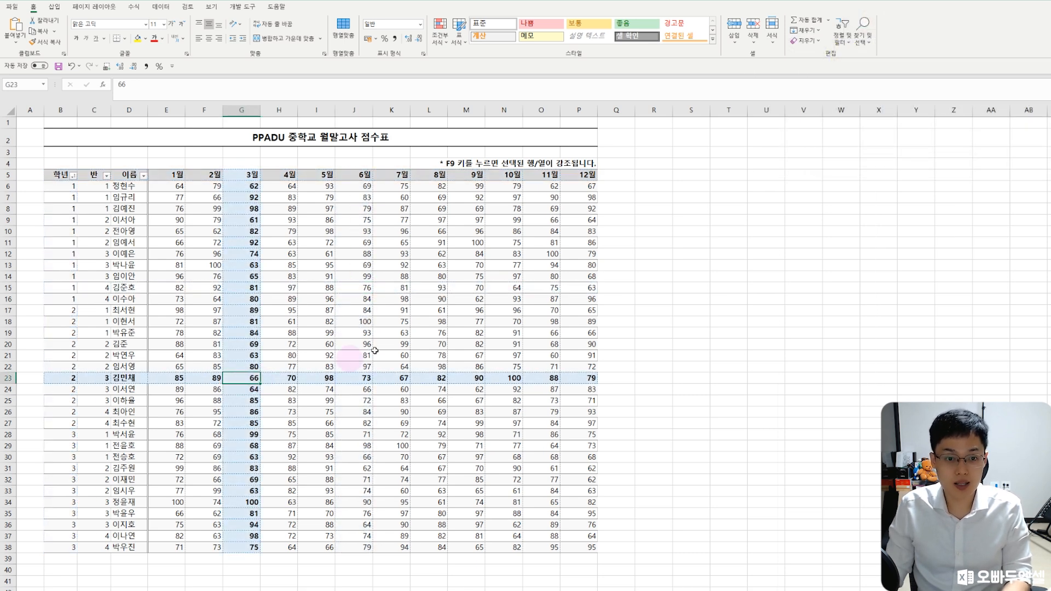
{"action": "left_click", "coordinate": [391, 322]}
{"action": "key", "text": "F9"}
{"action": "left_click", "coordinate": [274, 411]}
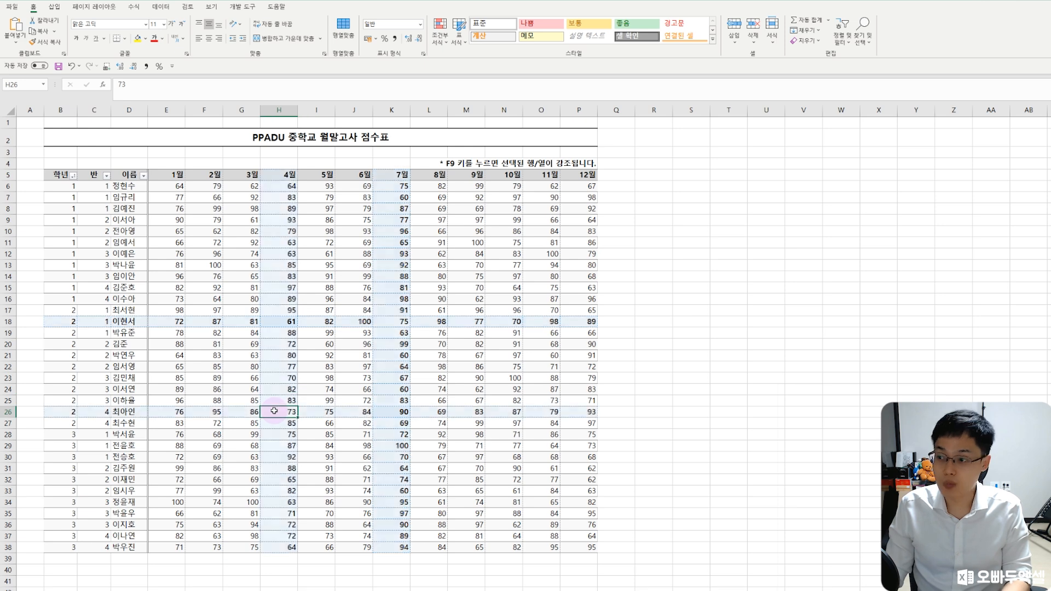
{"action": "key", "text": "F9"}
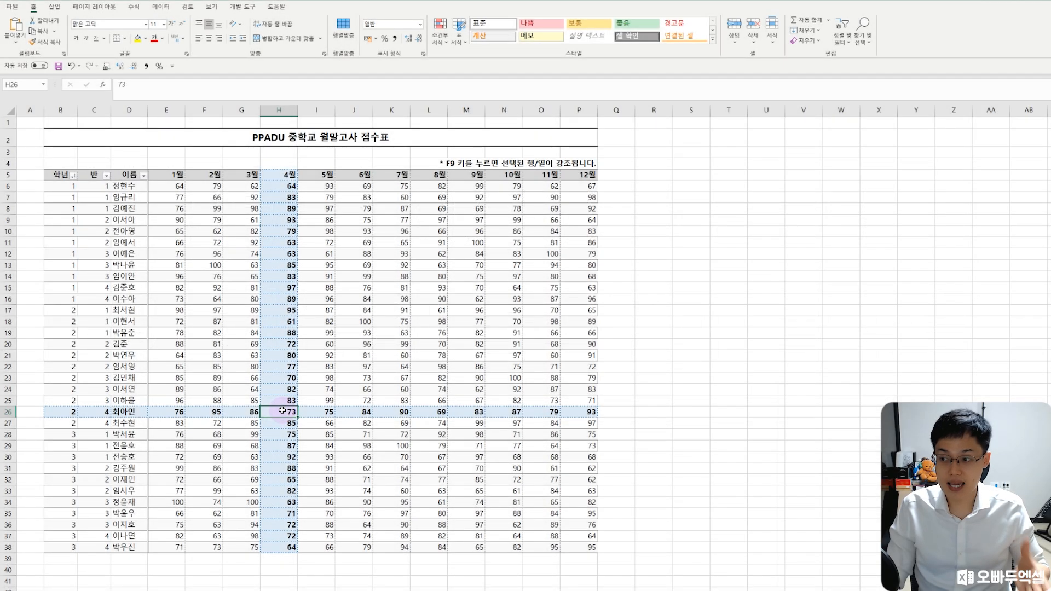
Run Calculate Now (지금 계산), and test the highlight again by recalculating with cell I26 selected.
{"action": "left_click", "coordinate": [134, 7]}
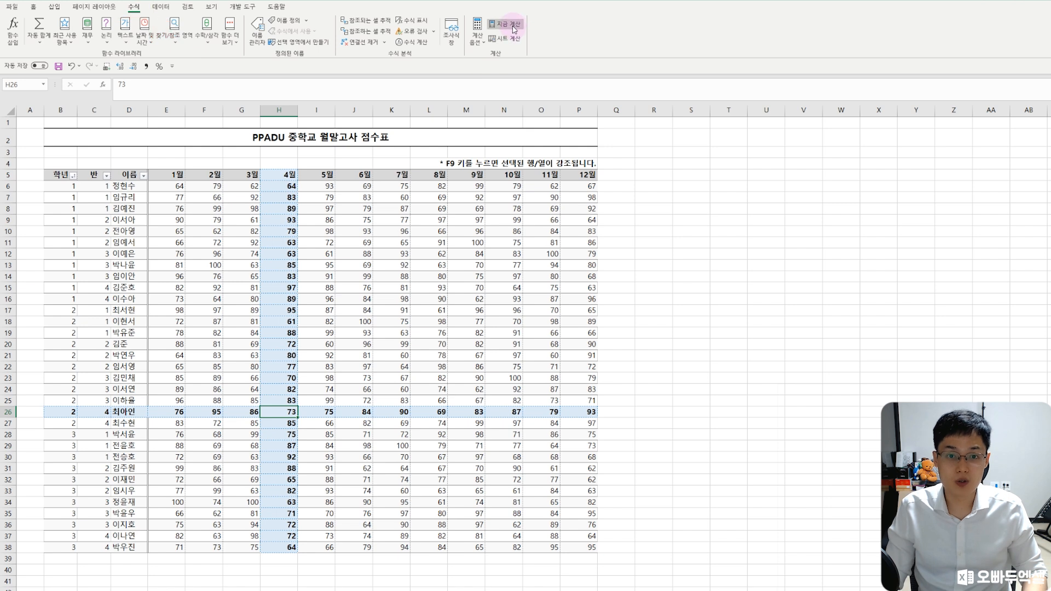
{"action": "left_click", "coordinate": [511, 29]}
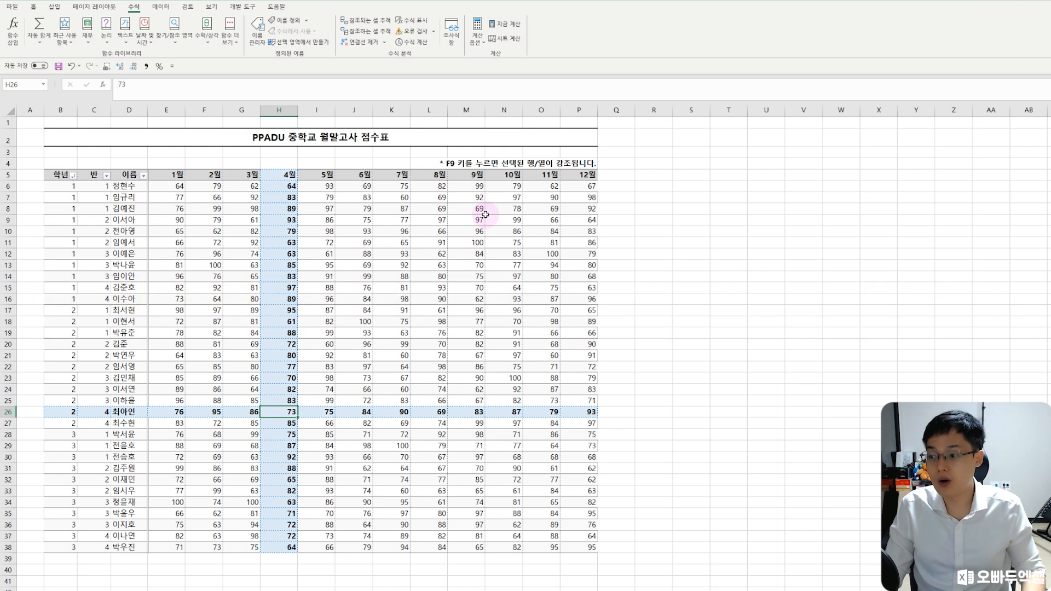
{"action": "left_click", "coordinate": [329, 405]}
{"action": "key", "text": "F9"}
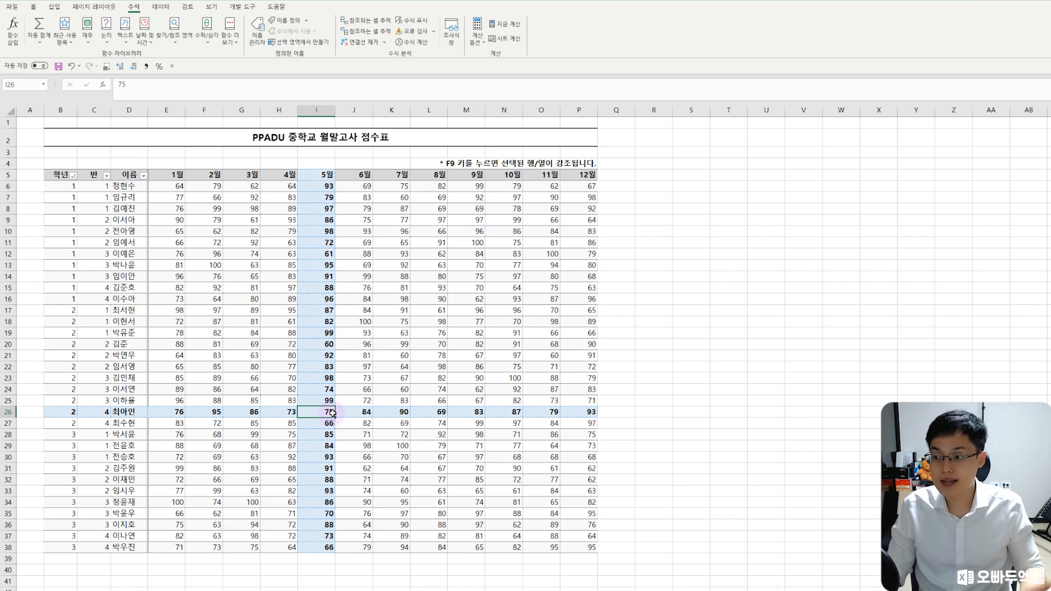
{"action": "left_click", "coordinate": [452, 267]}
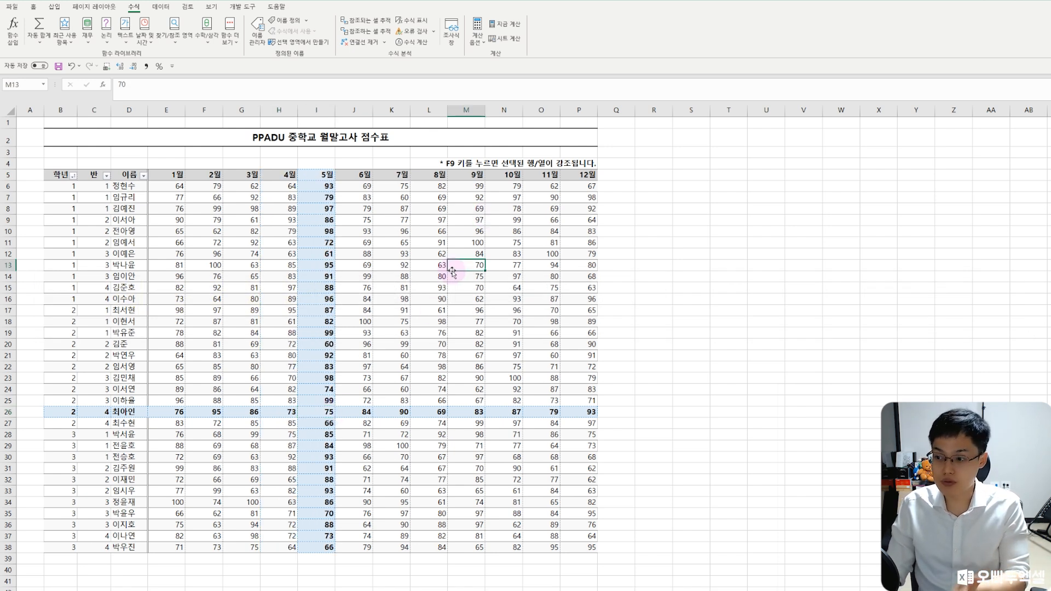
{"action": "left_click", "coordinate": [397, 356]}
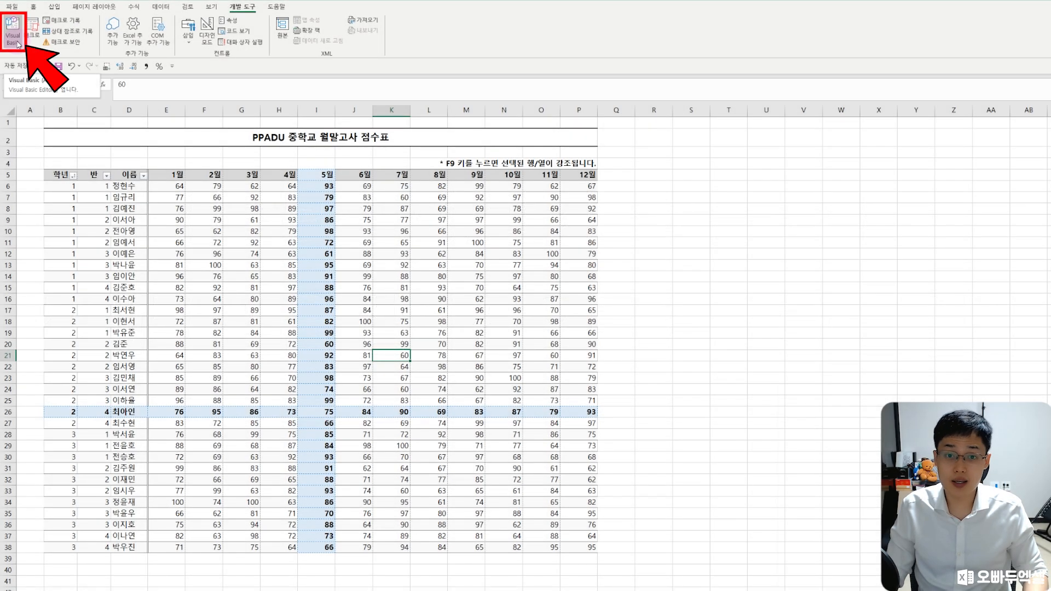
Open the Visual Basic editor and return to the score sheet at cell L12.
{"action": "key", "text": "alt+F11"}
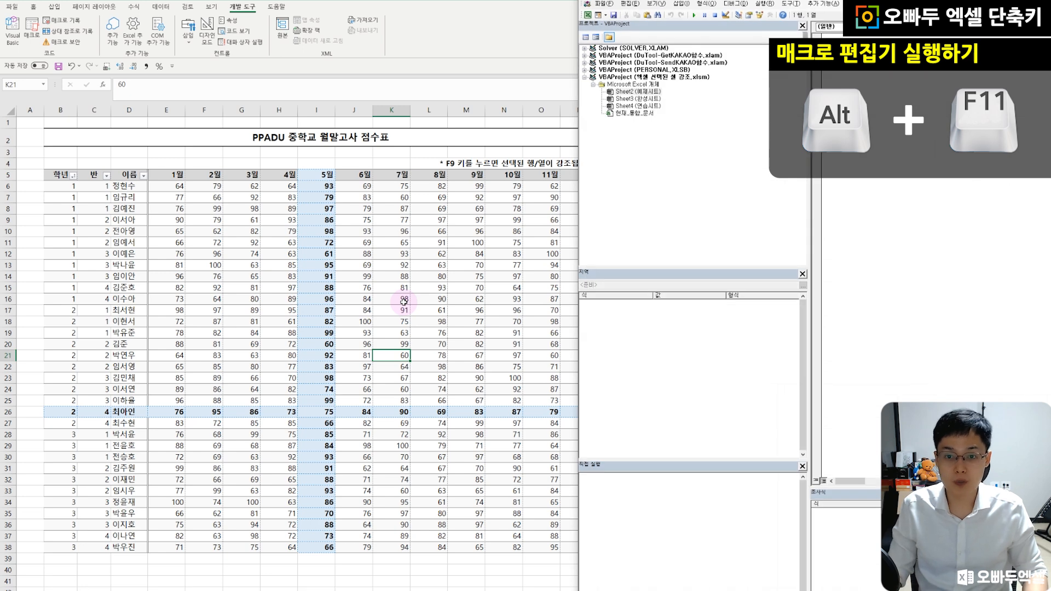
{"action": "left_click", "coordinate": [428, 253]}
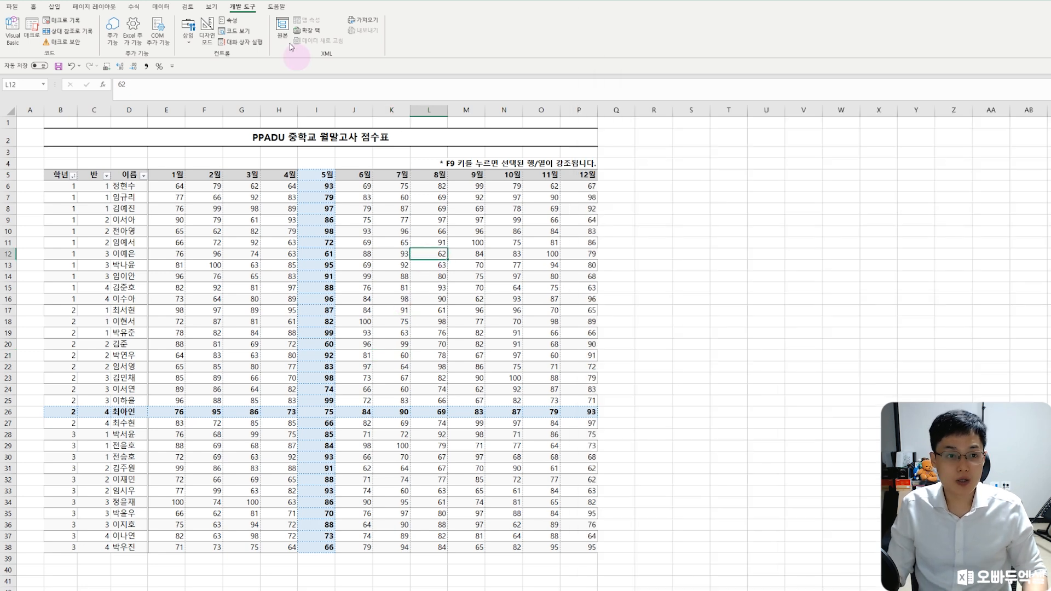
Check in the ribbon customization options whether the Developer (개발 도구) tab is enabled.
{"action": "left_click", "coordinate": [11, 6]}
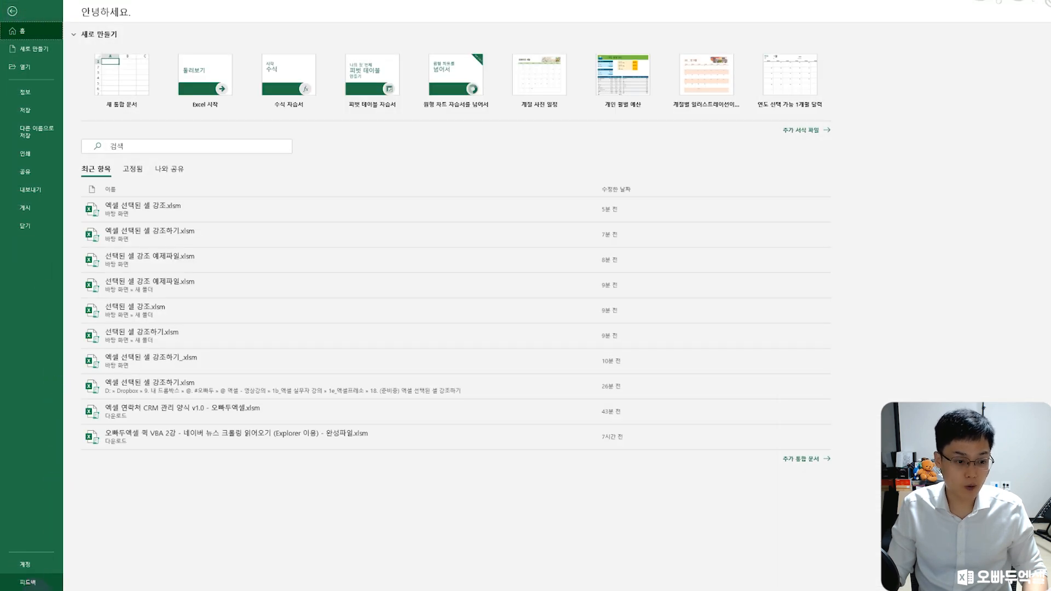
{"action": "left_click", "coordinate": [39, 585]}
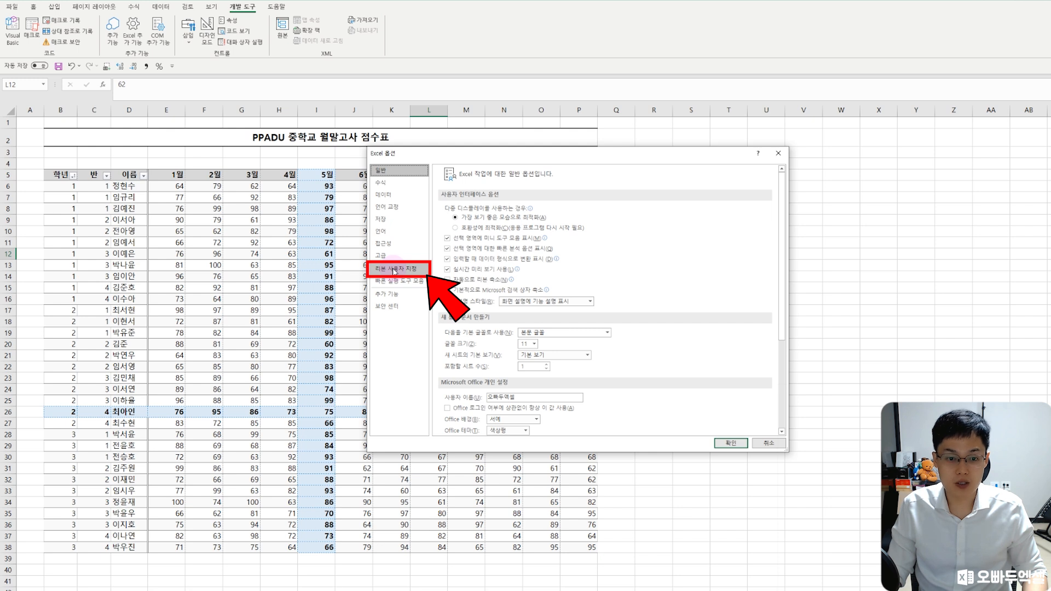
{"action": "left_click", "coordinate": [393, 270]}
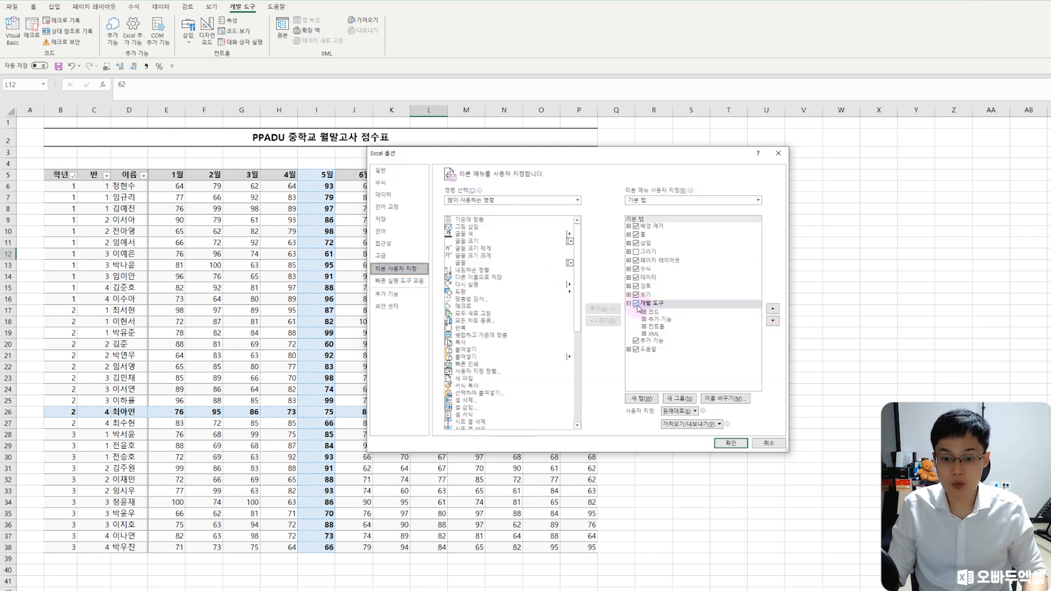
{"action": "left_click", "coordinate": [731, 443]}
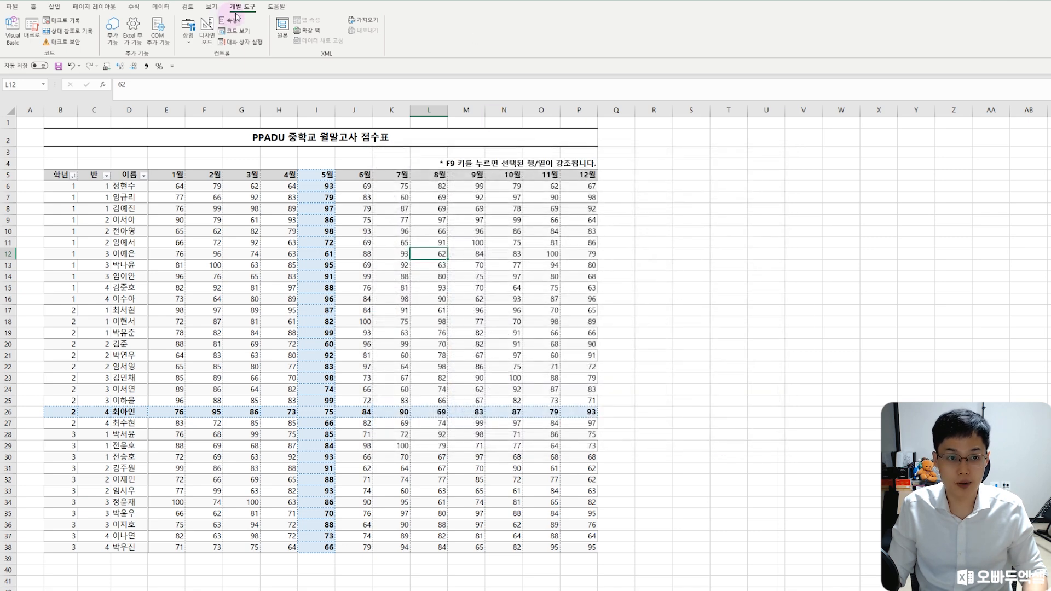
Switch to the Visual Basic editor and narrow the project pane to give the code area more width.
{"action": "key", "text": "alt+Tab"}
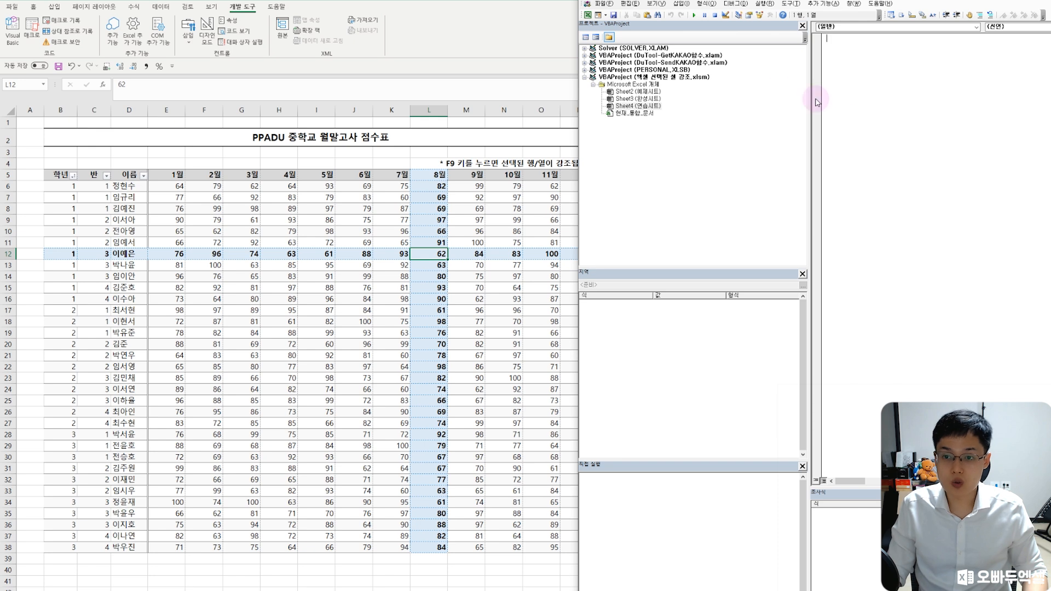
{"action": "left_click_drag", "start_coordinate": [810, 97], "coordinate": [762, 97]}
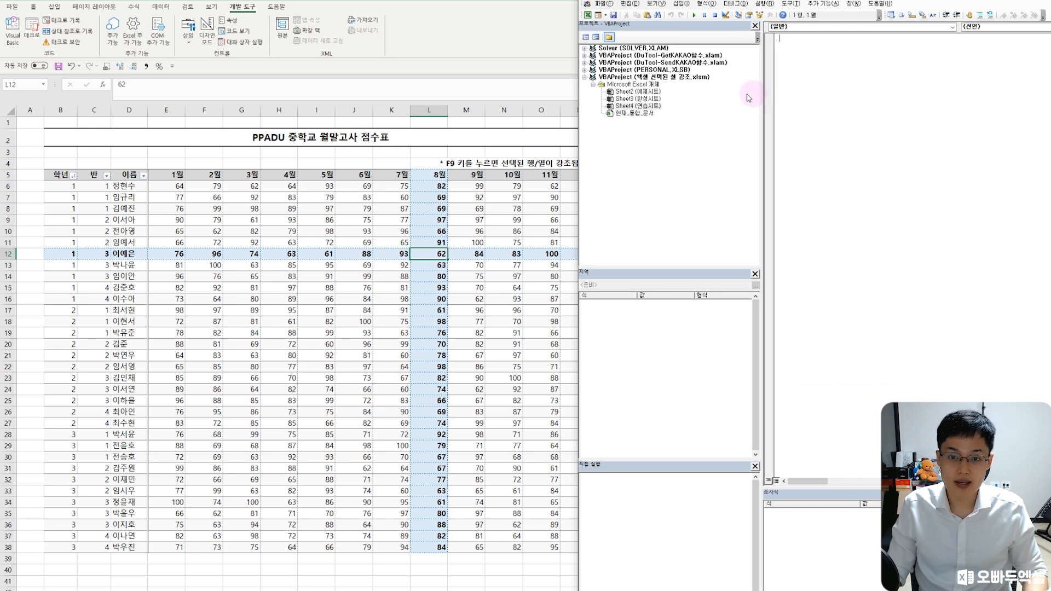
Paste the Worksheet_SelectionChange macro, which recalculates the sheet when Target.FormatConditions.Count > 0, into the code module of Sheet2 (예제시트).
{"action": "left_click", "coordinate": [638, 92]}
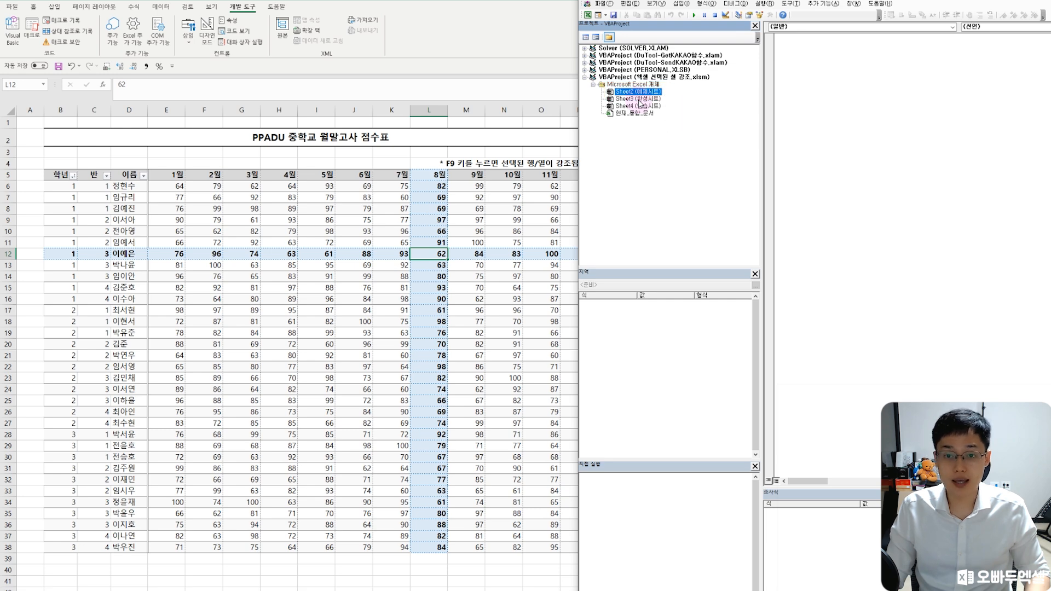
{"action": "double_click", "coordinate": [638, 92]}
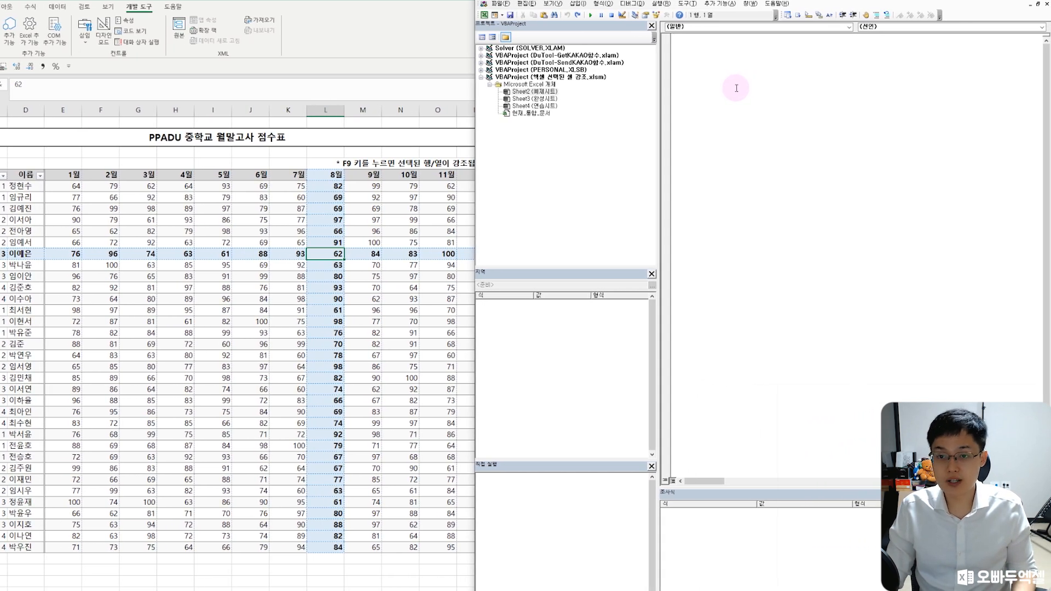
{"action": "key", "text": "ctrl+v"}
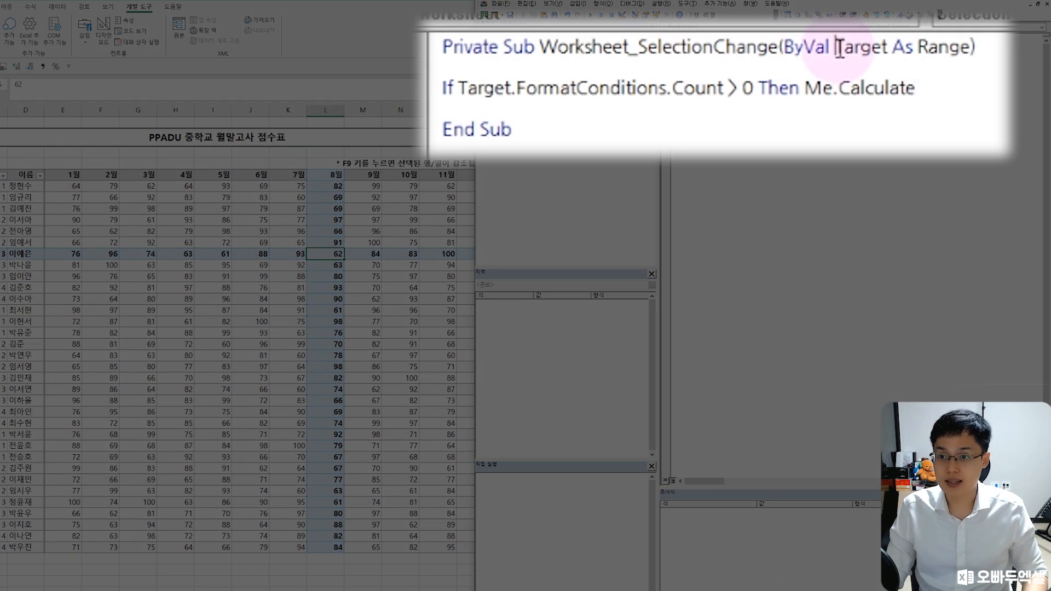
Examine the macro's Target argument, its FormatConditions.Count condition and the Me.Calculate call.
{"action": "left_click_drag", "start_coordinate": [839, 48], "coordinate": [887, 48]}
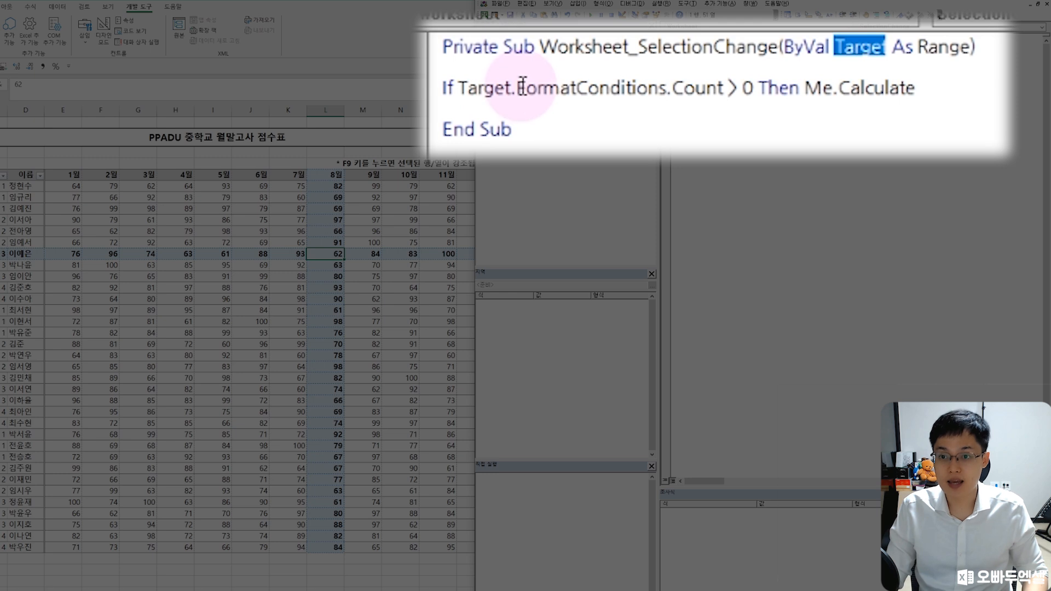
{"action": "left_click_drag", "start_coordinate": [518, 87], "coordinate": [646, 88]}
{"action": "left_click_drag", "start_coordinate": [743, 89], "coordinate": [667, 93]}
{"action": "left_click", "coordinate": [667, 94]}
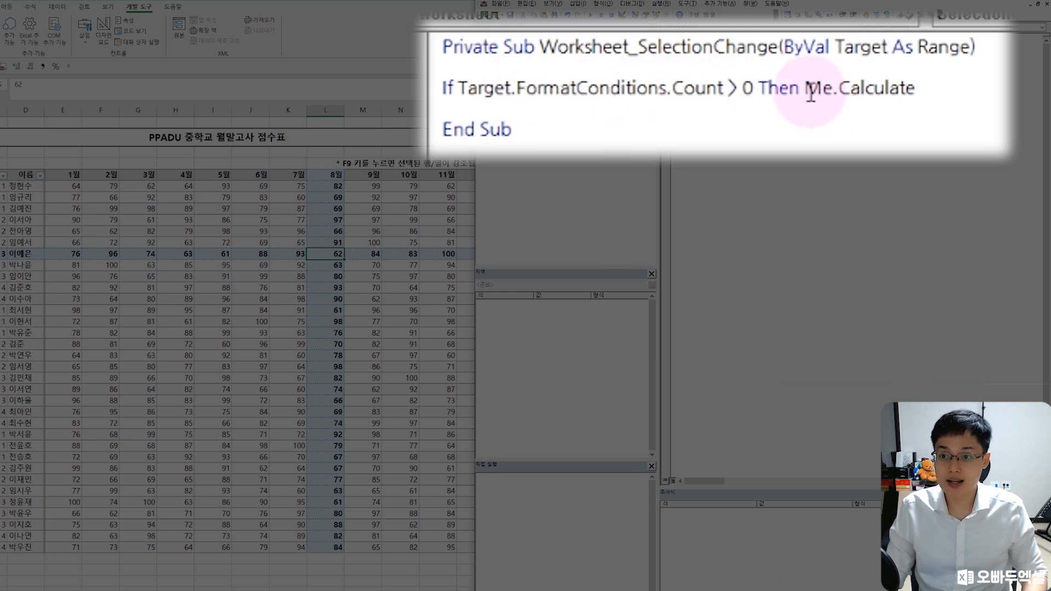
{"action": "left_click_drag", "start_coordinate": [812, 89], "coordinate": [914, 88]}
{"action": "left_click", "coordinate": [917, 91]}
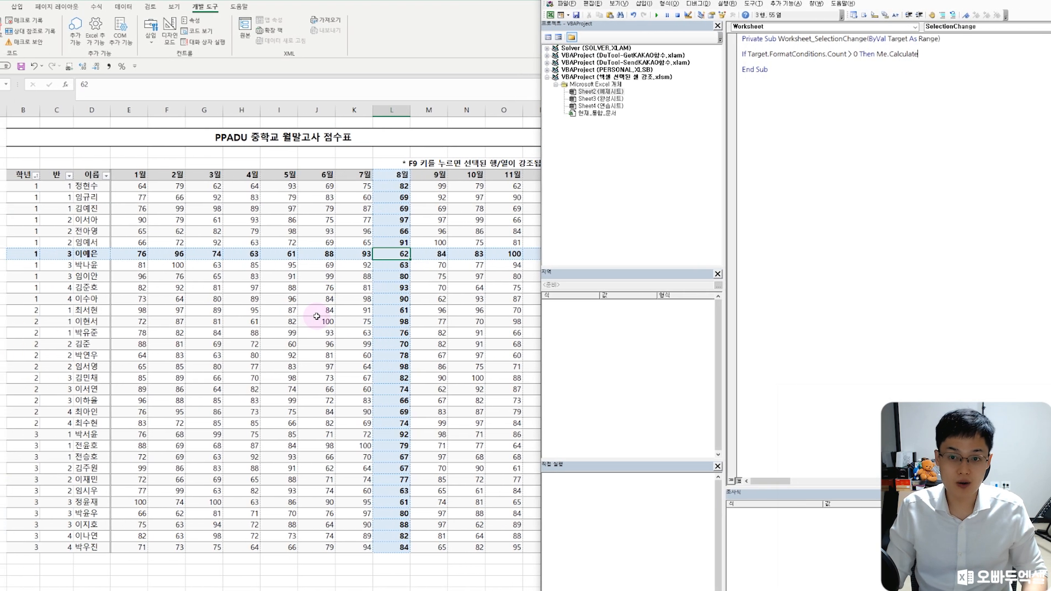
Return to the score sheet and test the automatic highlight by selecting cells I19, N12, O24, I16 and M13.
{"action": "left_click", "coordinate": [281, 332]}
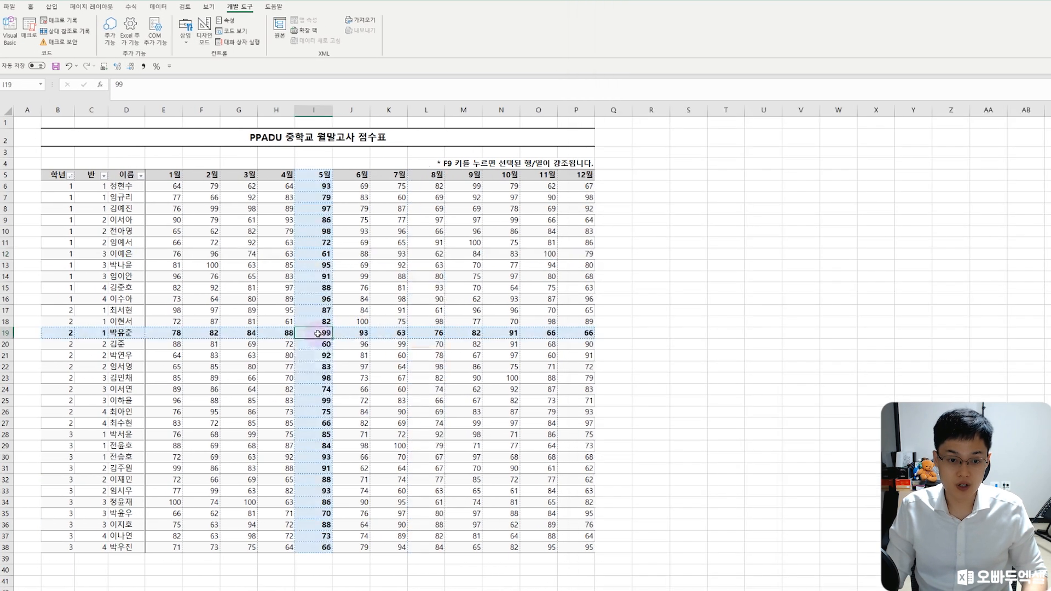
{"action": "left_click", "coordinate": [511, 252]}
{"action": "left_click", "coordinate": [555, 392]}
{"action": "left_click", "coordinate": [304, 298]}
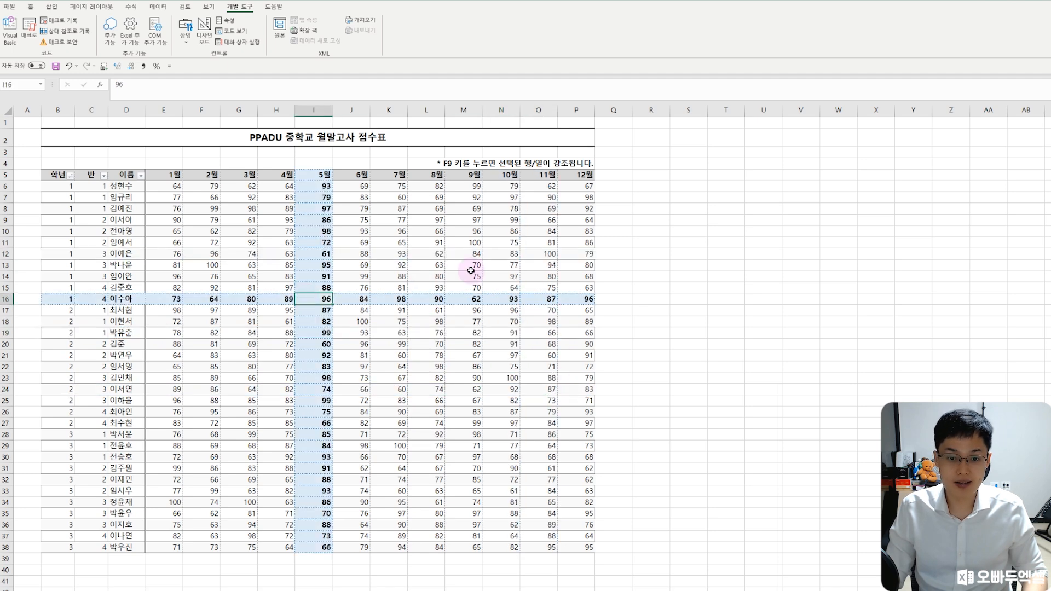
{"action": "left_click", "coordinate": [471, 267]}
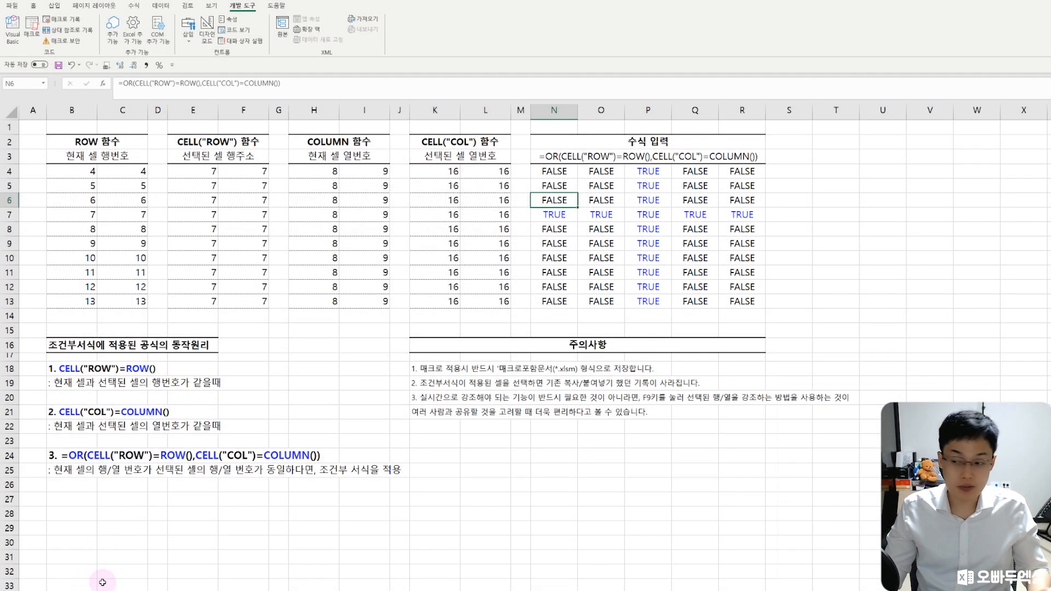
On the formula explanation sheet, inspect the ROW example cells and compare the ROW and CELL("ROW") column headings.
{"action": "left_click", "coordinate": [129, 185]}
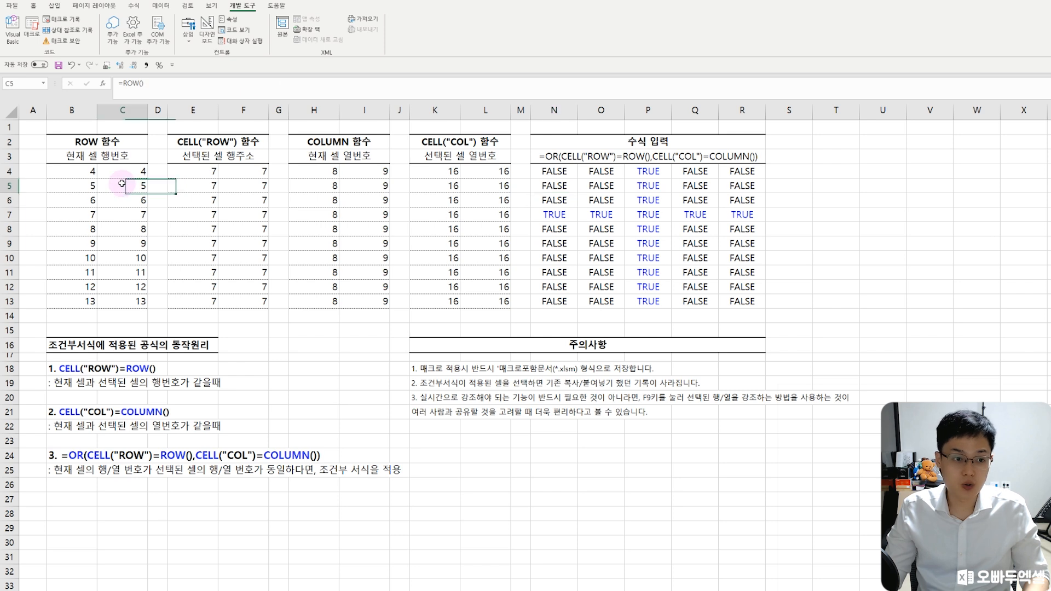
{"action": "left_click", "coordinate": [93, 174]}
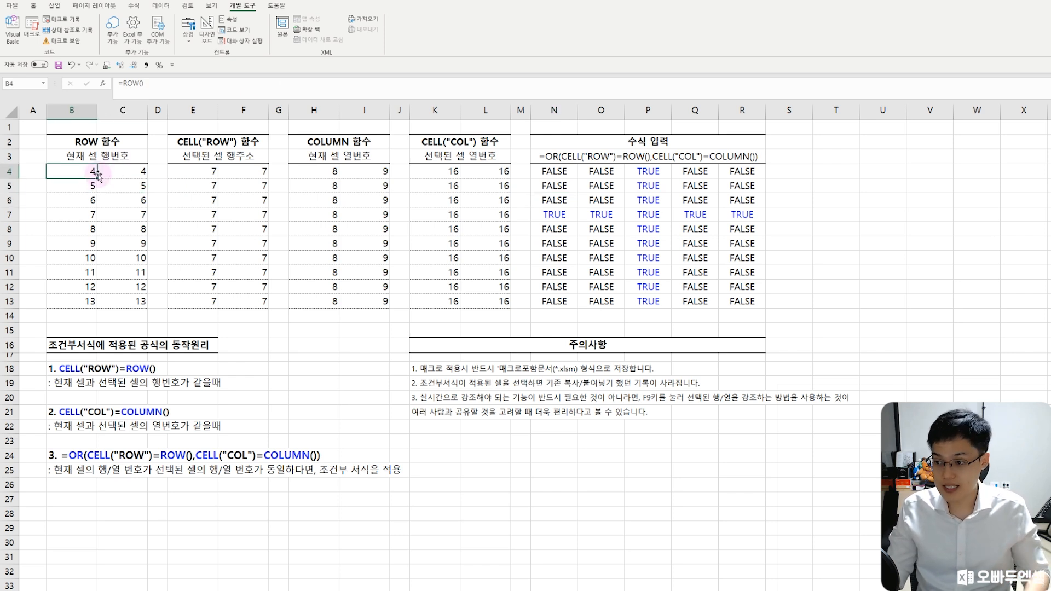
{"action": "left_click", "coordinate": [100, 146]}
{"action": "left_click", "coordinate": [175, 143]}
{"action": "left_click", "coordinate": [123, 138]}
{"action": "left_click", "coordinate": [224, 138]}
{"action": "left_click", "coordinate": [100, 142]}
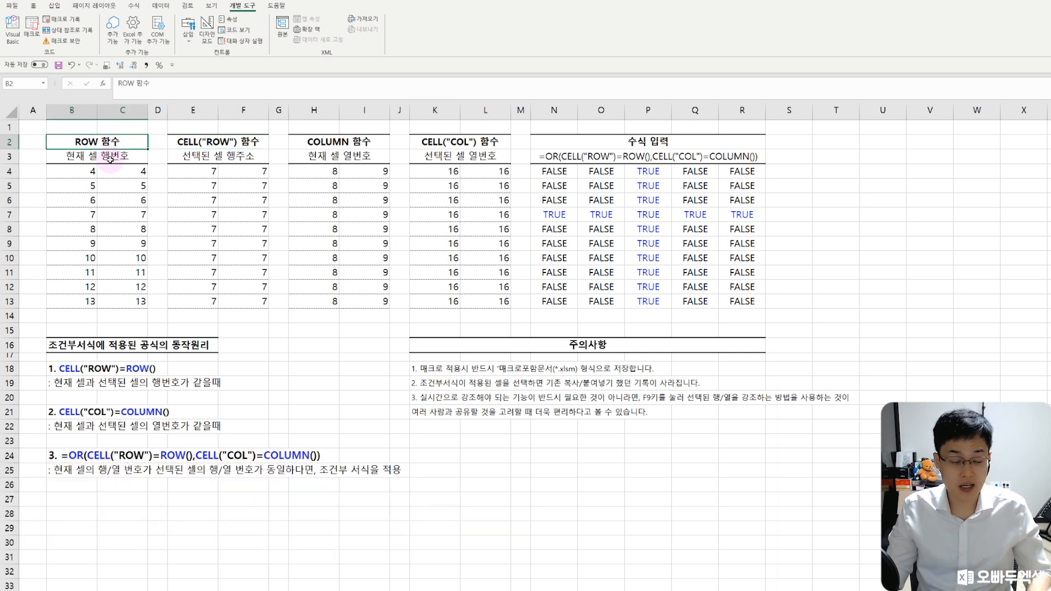
Check the =ROW() formulas cell by cell from B4 down to B7.
{"action": "left_click", "coordinate": [72, 171]}
{"action": "left_click", "coordinate": [85, 186]}
{"action": "left_click", "coordinate": [86, 200]}
{"action": "left_click", "coordinate": [80, 170]}
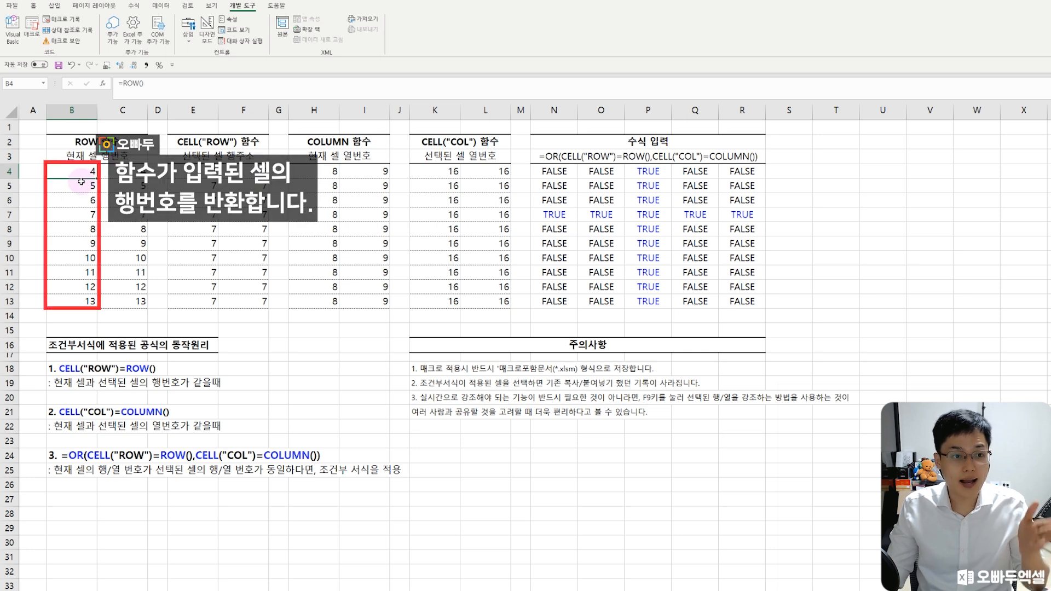
{"action": "left_click", "coordinate": [81, 186]}
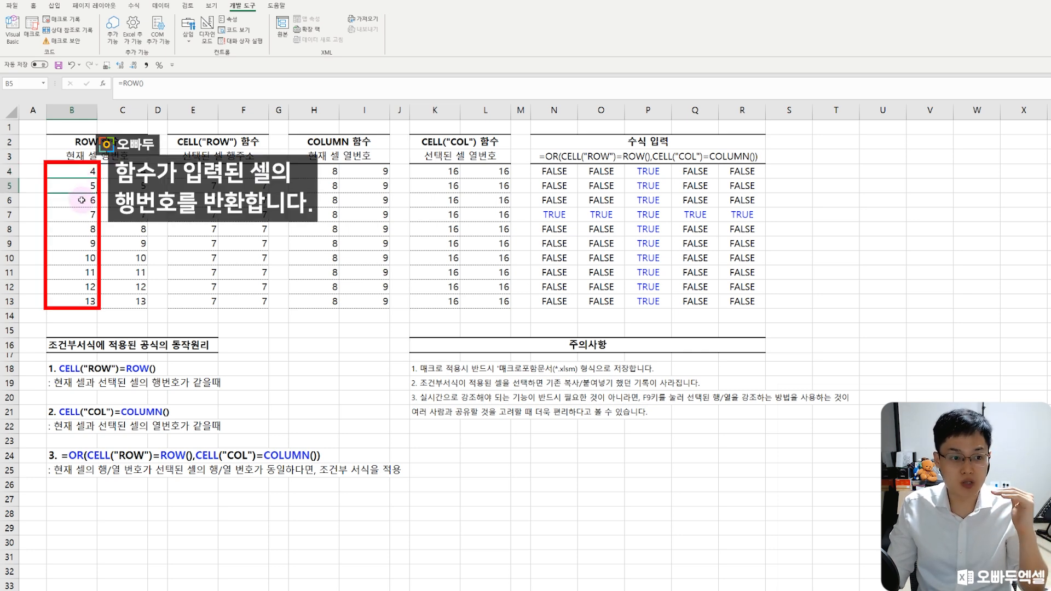
{"action": "left_click", "coordinate": [82, 200]}
{"action": "left_click", "coordinate": [83, 172]}
{"action": "left_click", "coordinate": [82, 186]}
{"action": "left_click", "coordinate": [81, 200]}
{"action": "left_click", "coordinate": [81, 209]}
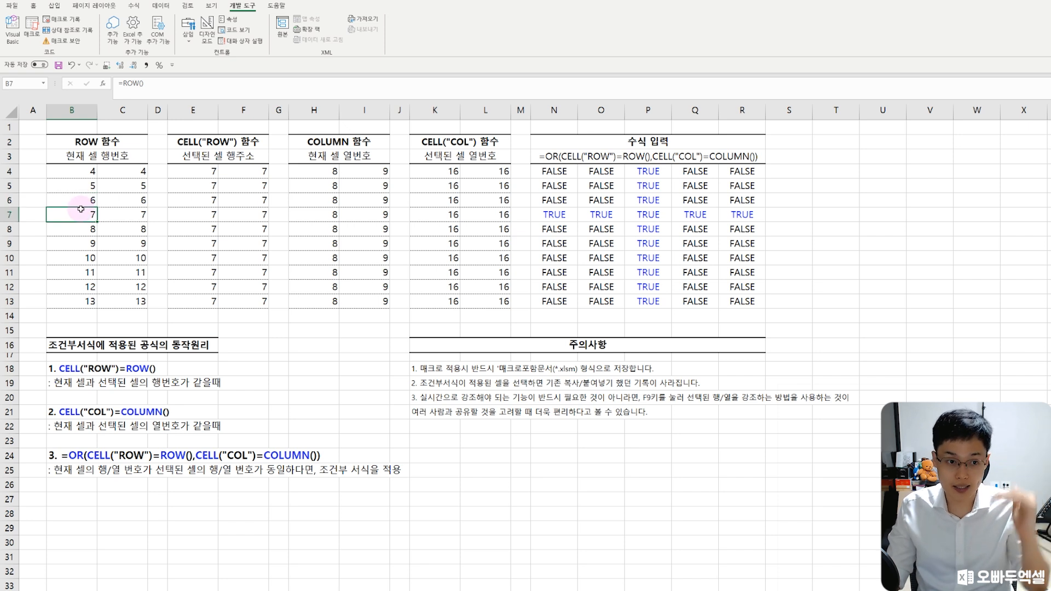
Test the CELL("ROW") function by recalculating with D4 and then D7 selected, and review its results in columns E and F.
{"action": "left_click", "coordinate": [183, 146]}
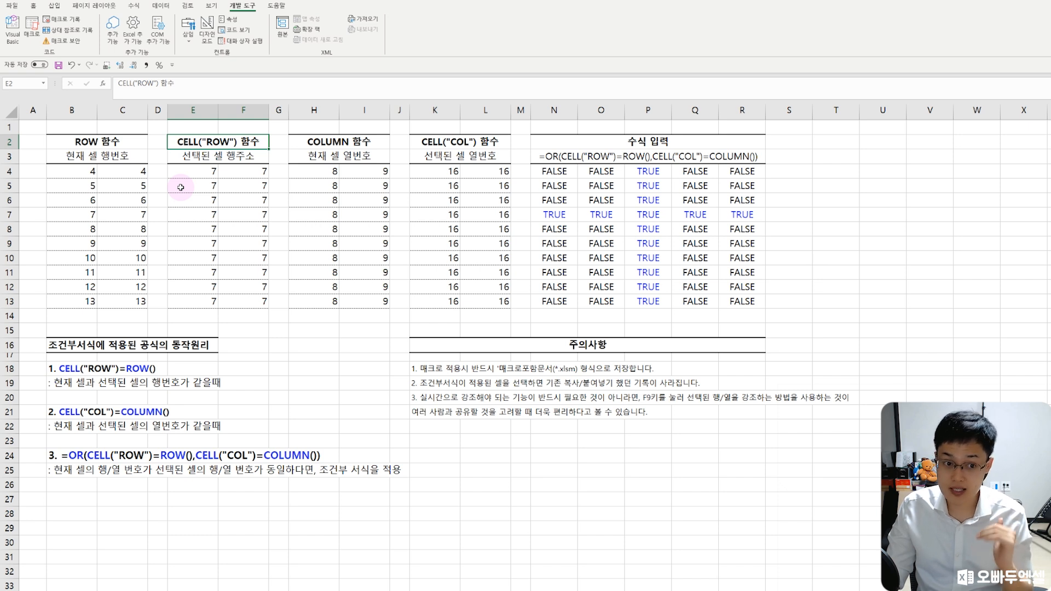
{"action": "left_click", "coordinate": [158, 174]}
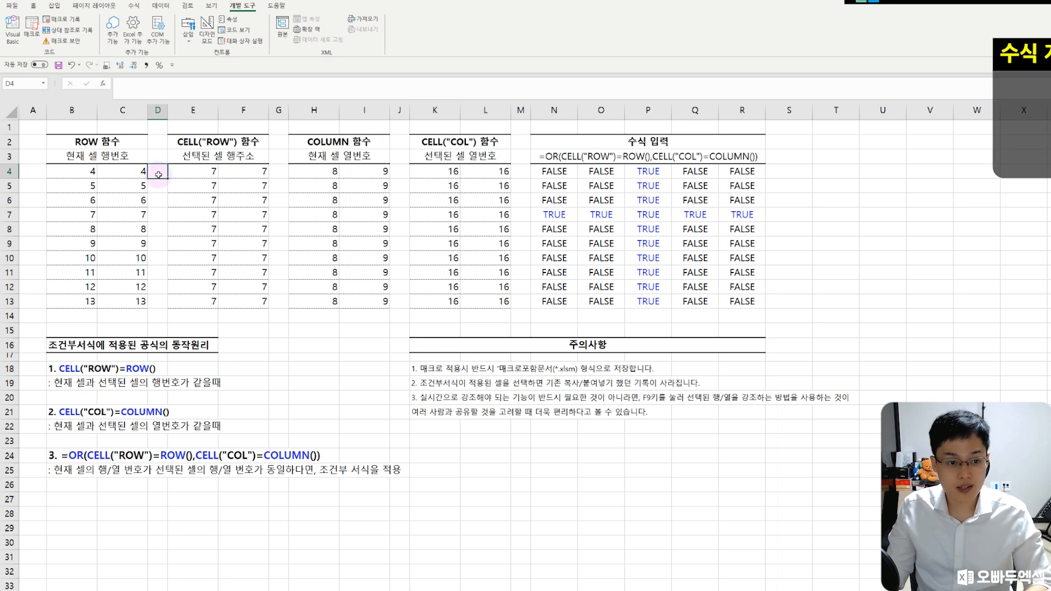
{"action": "key", "text": "F9"}
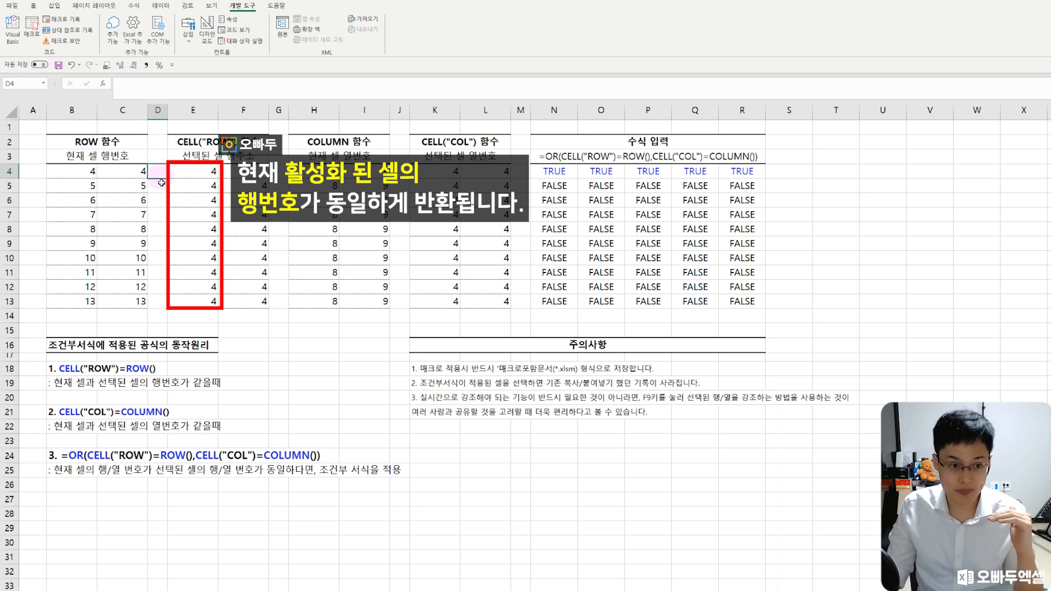
{"action": "left_click", "coordinate": [162, 210]}
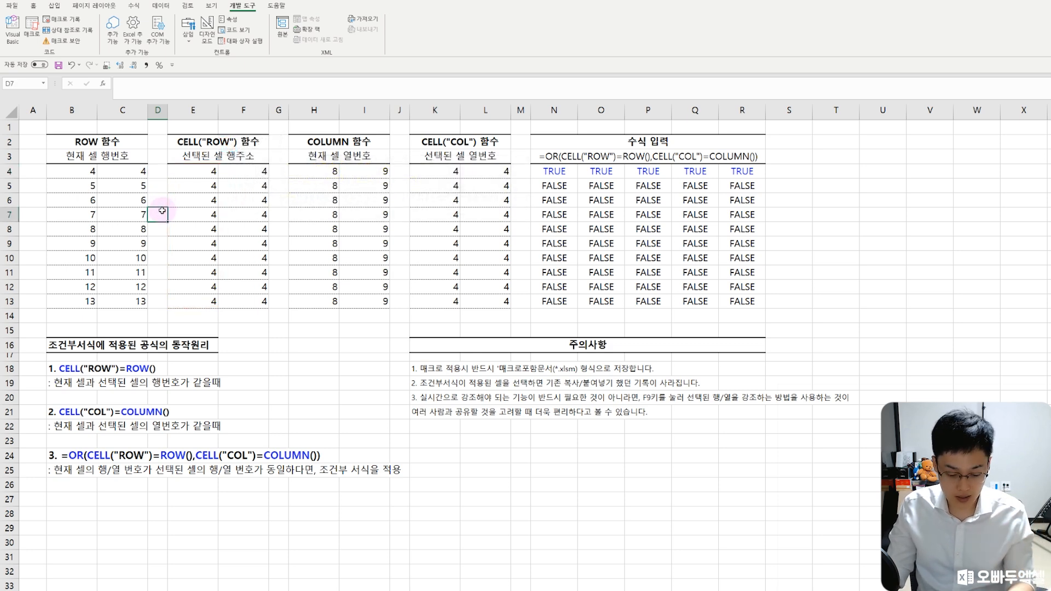
{"action": "key", "text": "F9"}
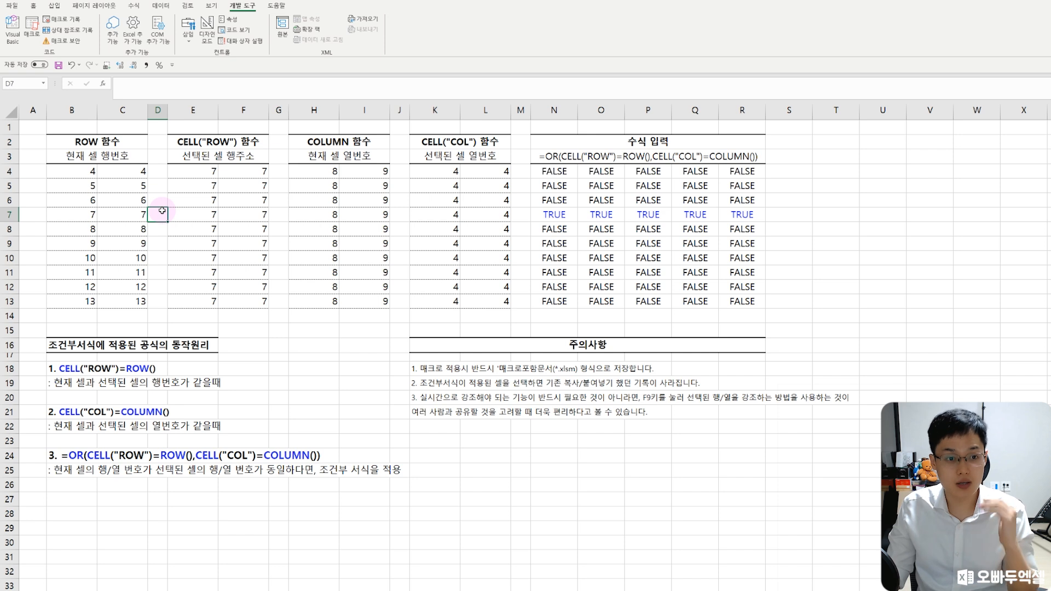
{"action": "left_click_drag", "start_coordinate": [191, 172], "coordinate": [247, 274]}
{"action": "left_click", "coordinate": [246, 273]}
{"action": "left_click", "coordinate": [246, 291]}
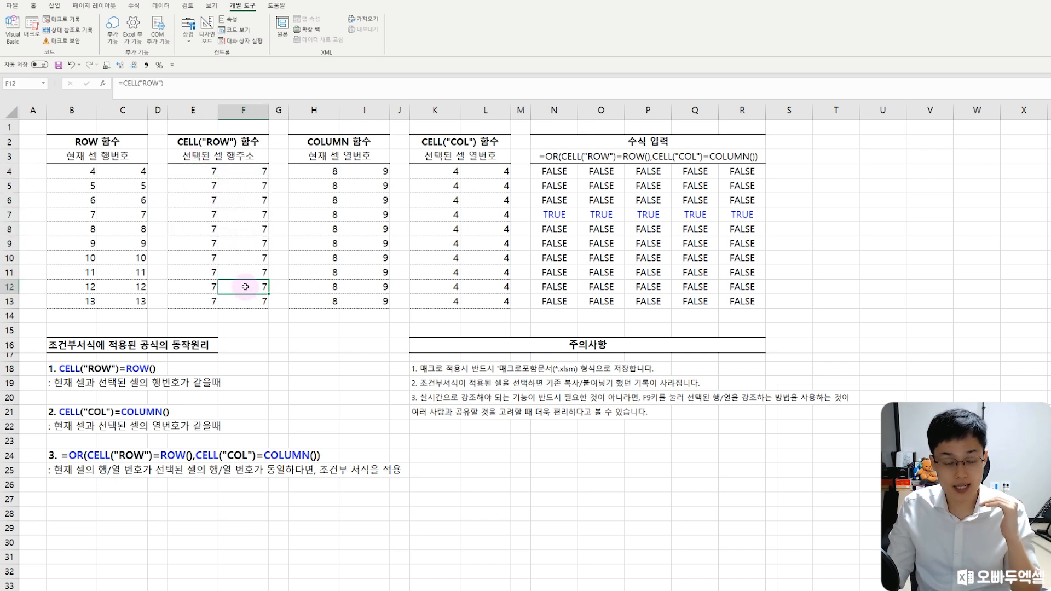
Review the COLUMN and CELL("COL") headings and the row-match and column-match condition explanations in B18:B22.
{"action": "left_click", "coordinate": [310, 136]}
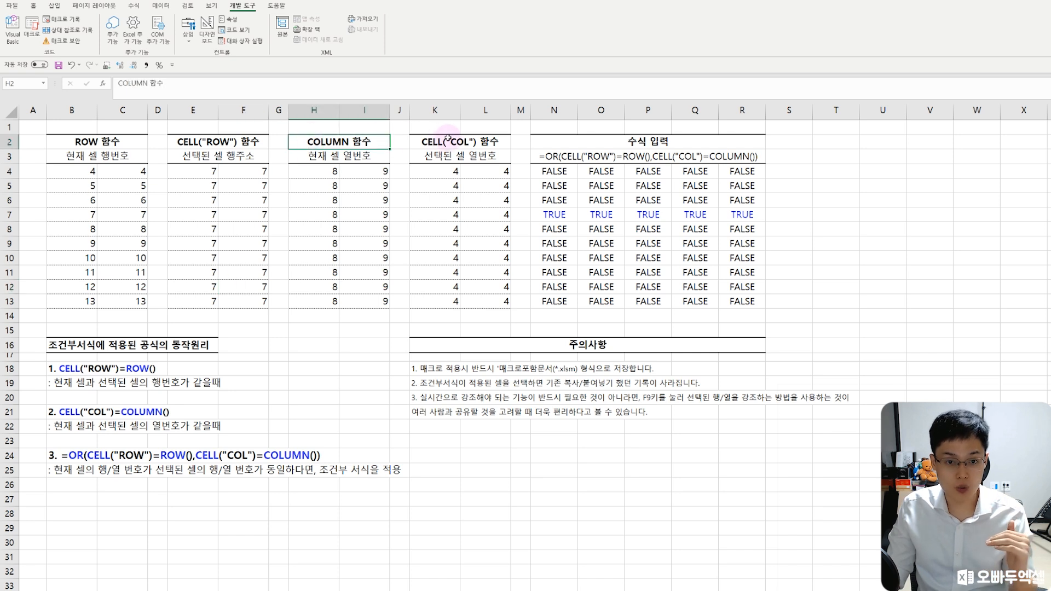
{"action": "left_click", "coordinate": [448, 140]}
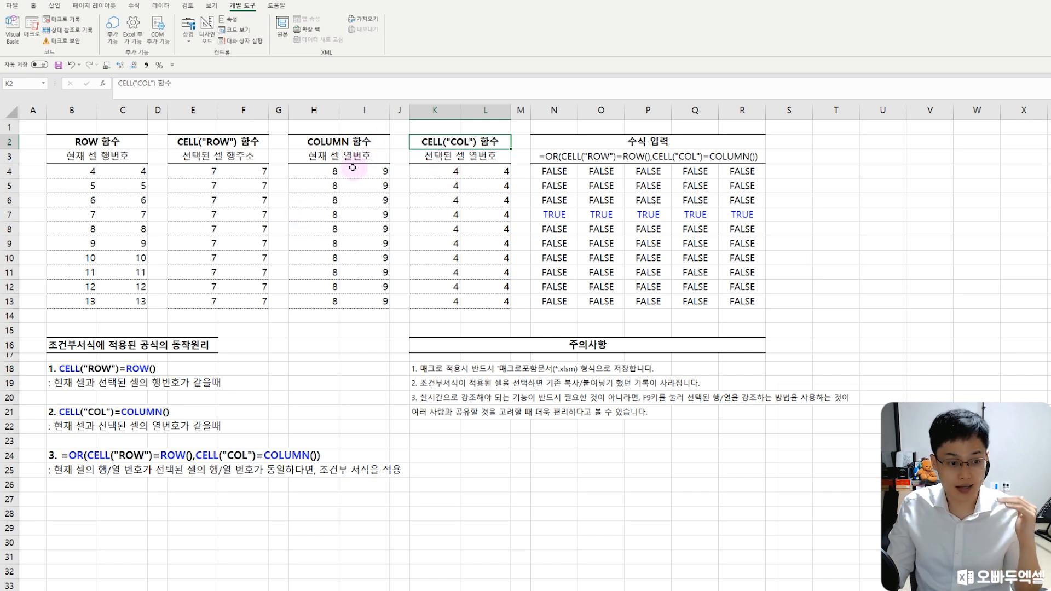
{"action": "left_click", "coordinate": [74, 371]}
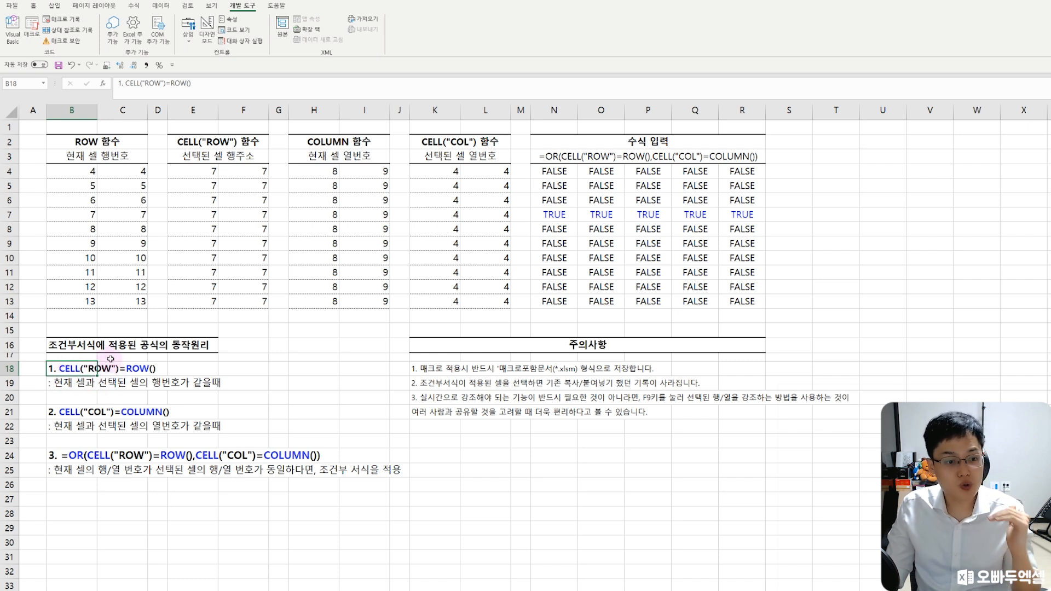
{"action": "left_click", "coordinate": [73, 386]}
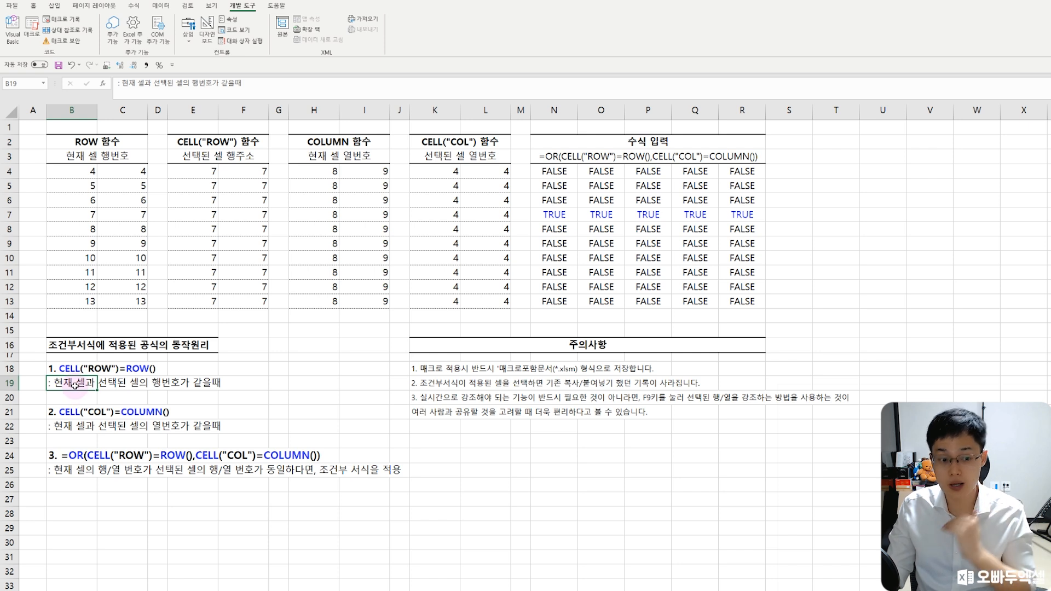
{"action": "left_click", "coordinate": [75, 414]}
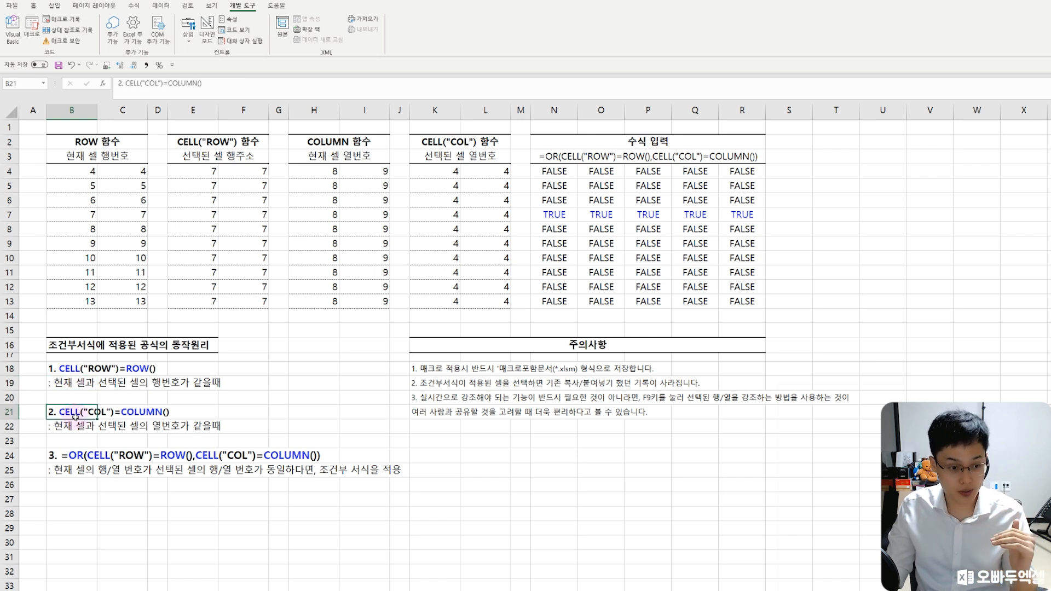
{"action": "left_click", "coordinate": [76, 426]}
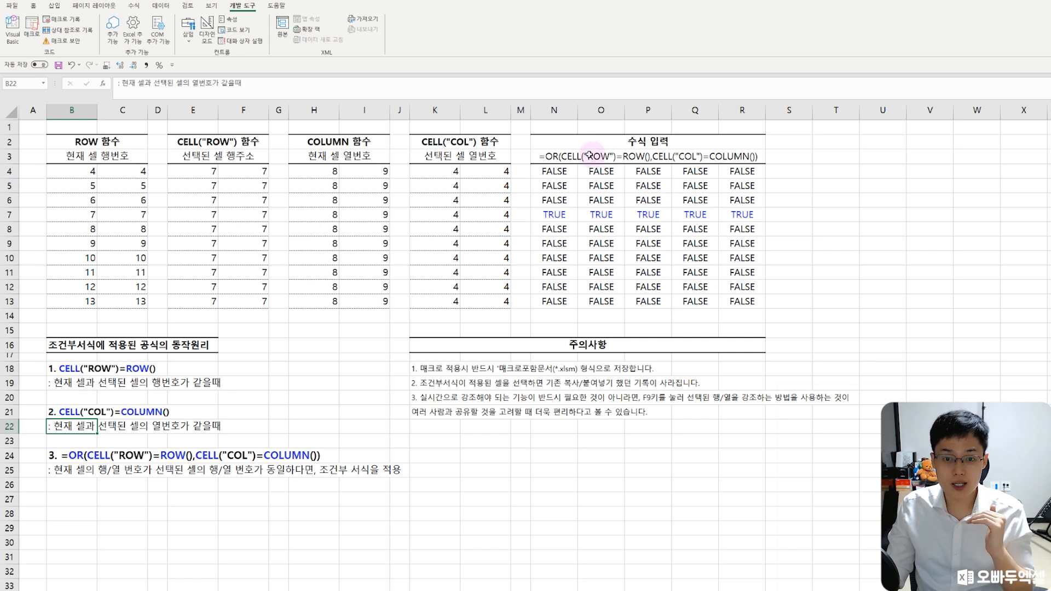
Test the OR formula table by recalculating with P9 selected, and select P4:P13 together with N9:R9.
{"action": "mouse_move", "coordinate": [562, 141]}
{"action": "left_mouse_down"}
{"action": "mouse_move", "coordinate": [703, 252]}
{"action": "mouse_move", "coordinate": [730, 297]}
{"action": "left_mouse_up"}
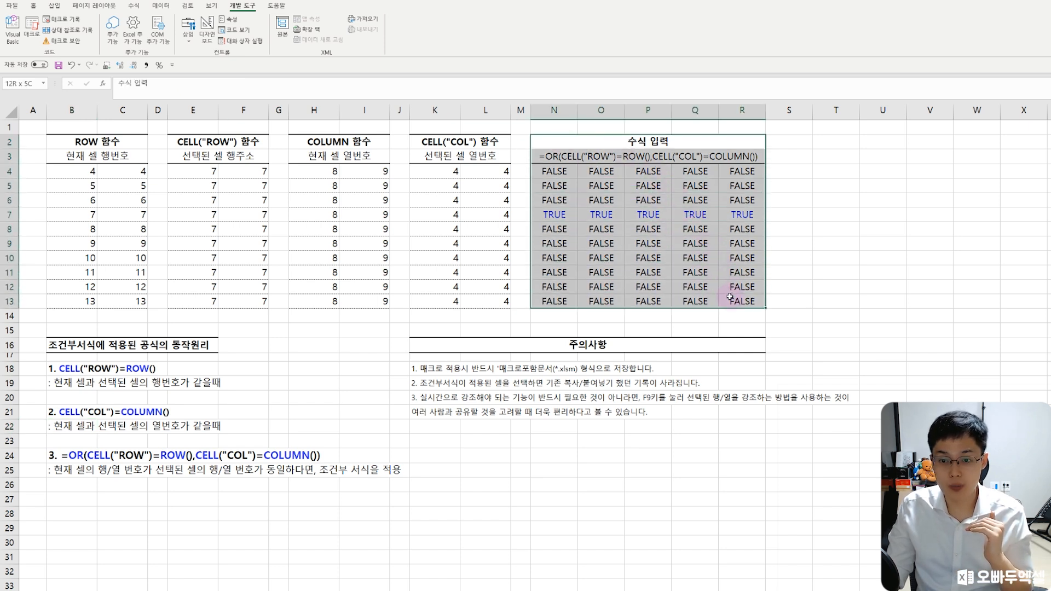
{"action": "left_click", "coordinate": [647, 245]}
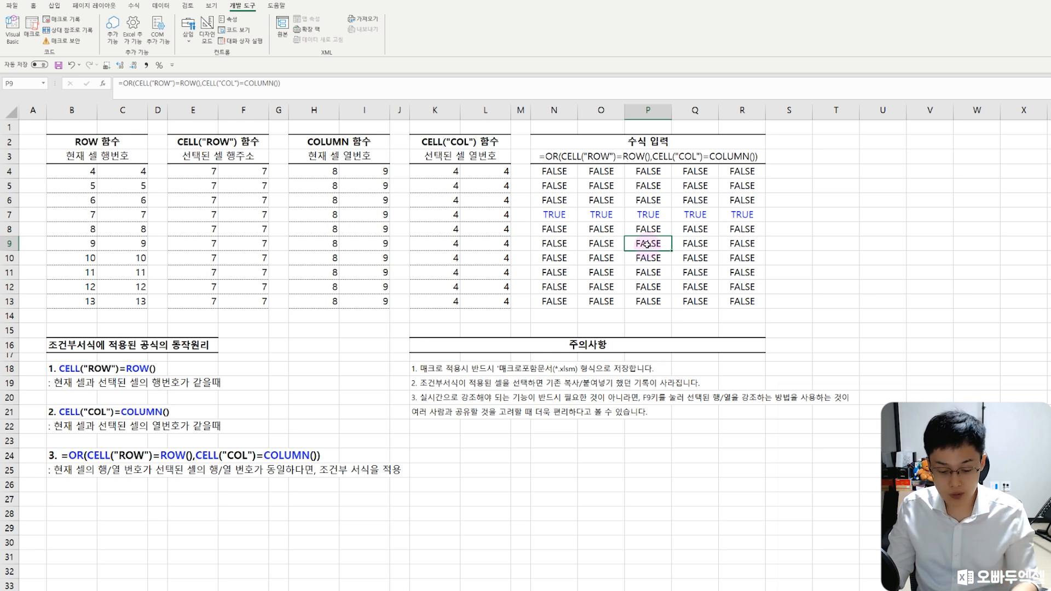
{"action": "key", "text": "F9"}
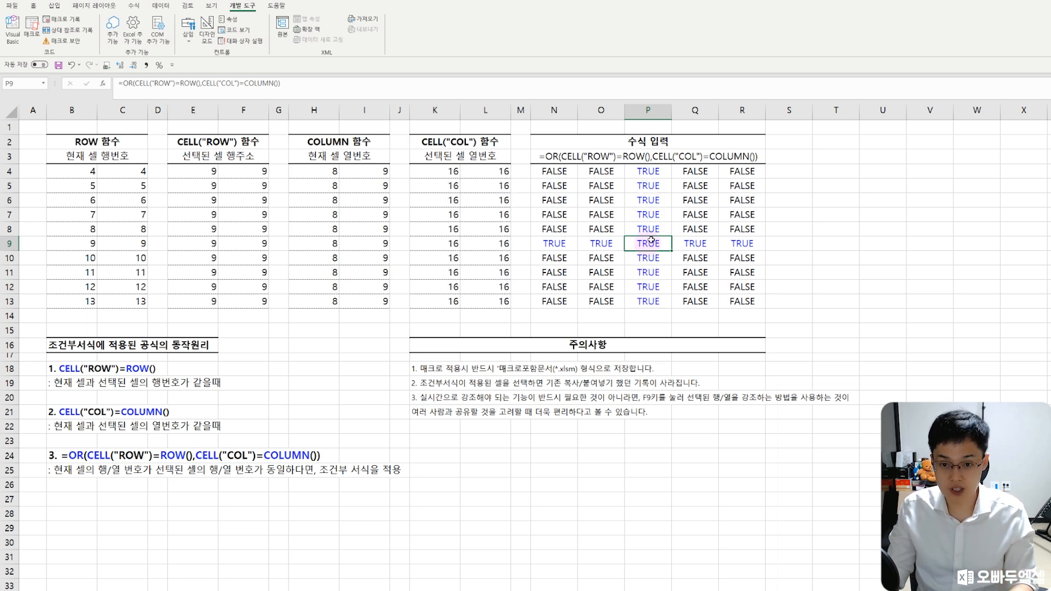
{"action": "left_click_drag", "start_coordinate": [648, 170], "coordinate": [648, 300]}
{"action": "left_click_drag", "start_coordinate": [549, 244], "coordinate": [732, 245]}
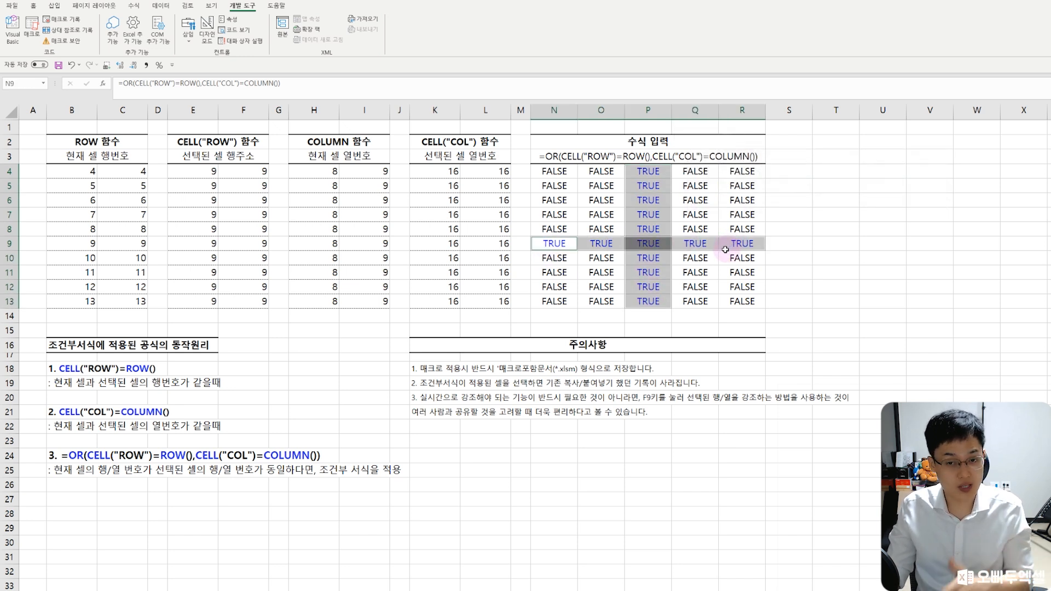
Review the OR formula text in N3 and compare it with the results in P4:P13 and N9:R9.
{"action": "left_click", "coordinate": [570, 157]}
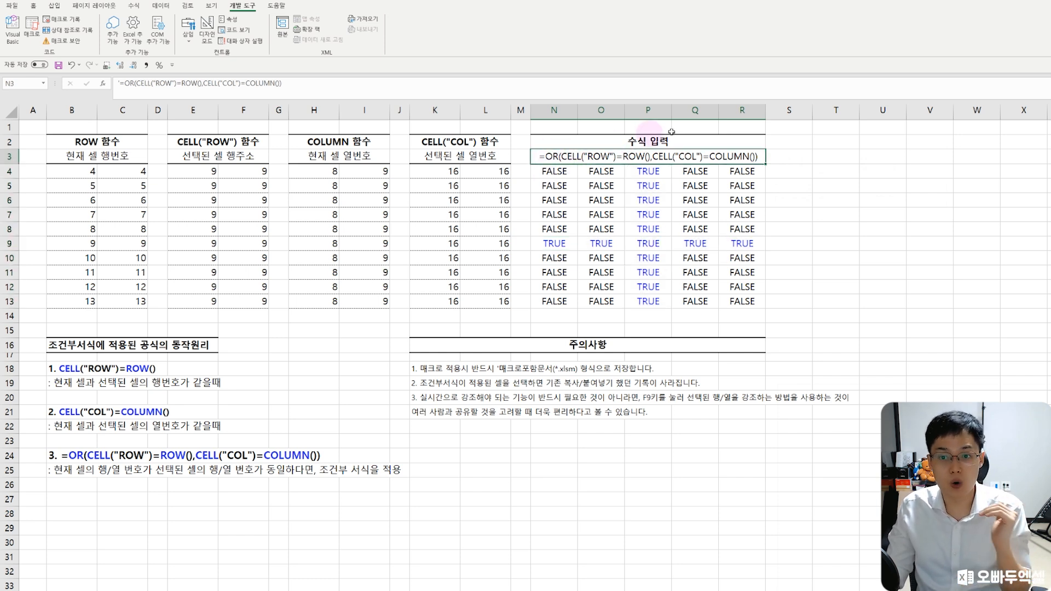
{"action": "left_click_drag", "start_coordinate": [648, 171], "coordinate": [646, 305]}
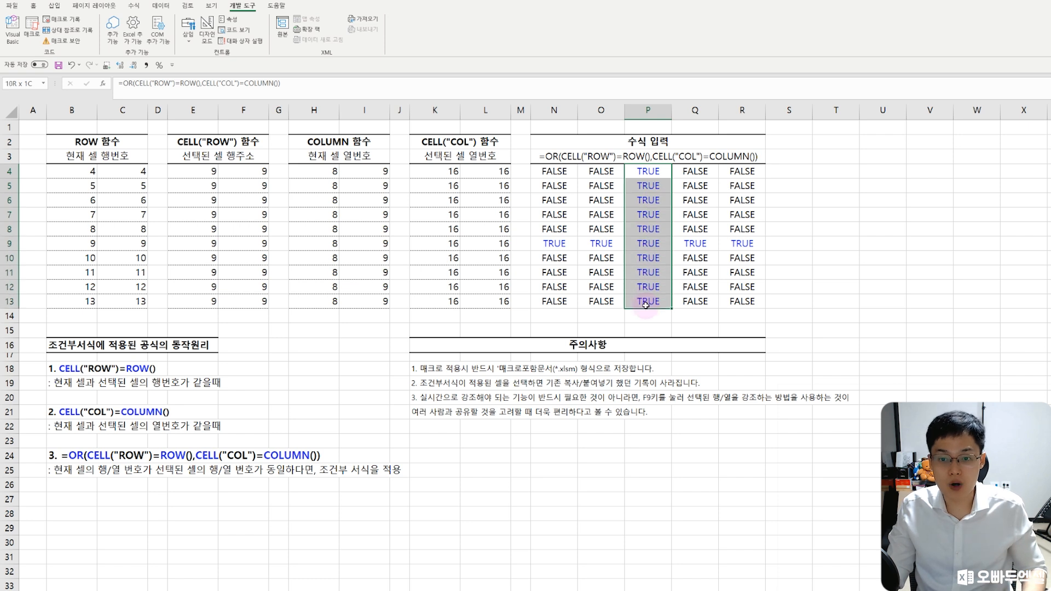
{"action": "left_click_drag", "start_coordinate": [547, 244], "coordinate": [732, 245]}
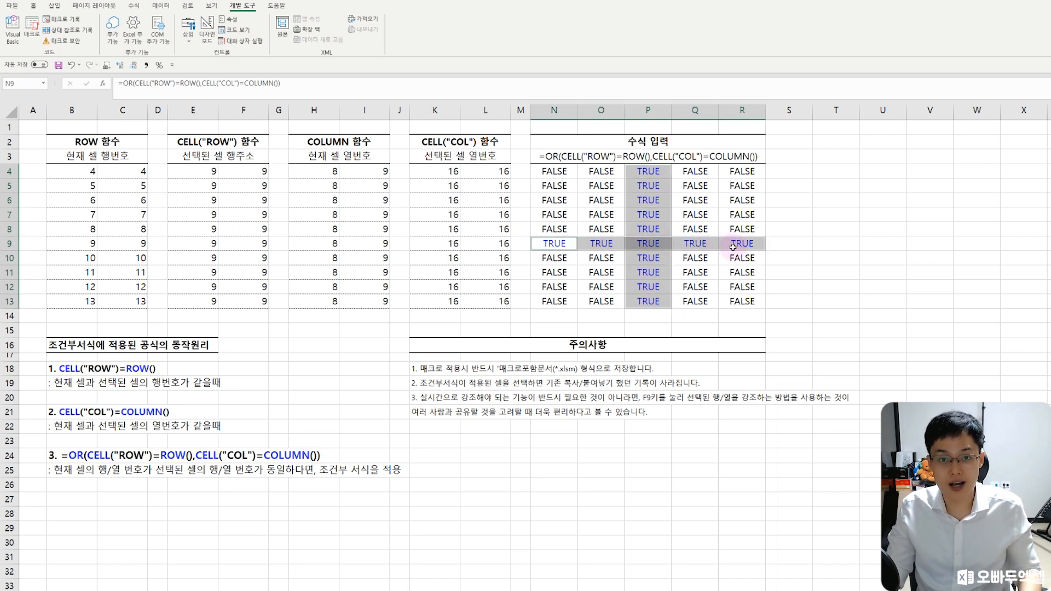
{"action": "left_click_drag", "start_coordinate": [648, 170], "coordinate": [648, 299]}
{"action": "left_click_drag", "start_coordinate": [554, 243], "coordinate": [742, 245]}
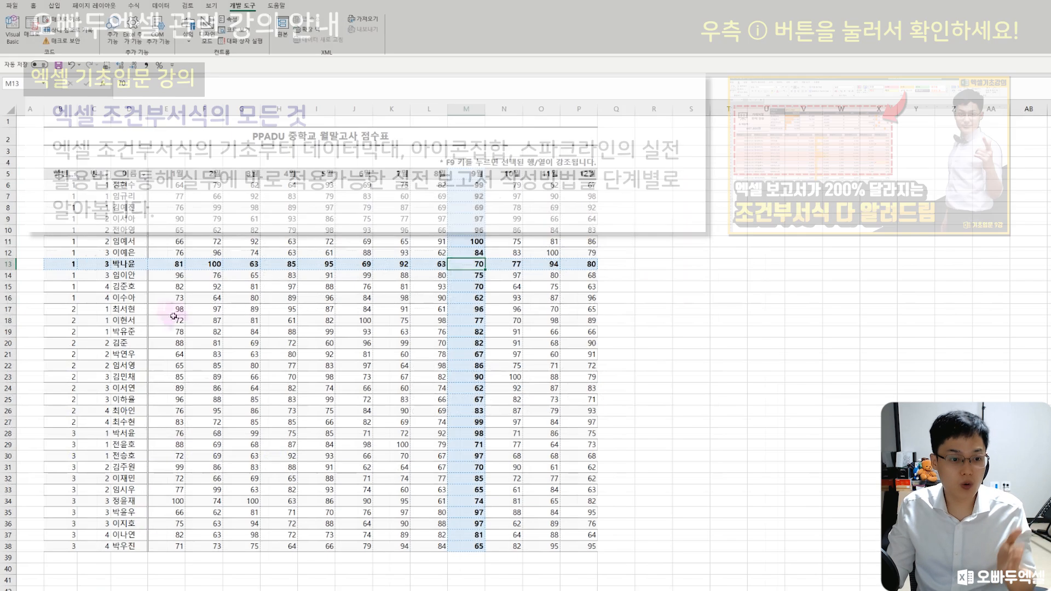
Test recalculating the highlight with C13:P13 selected in the score table, and review the copy-and-paste caution in K19.
{"action": "left_click_drag", "start_coordinate": [98, 268], "coordinate": [591, 265]}
{"action": "key", "text": "F9"}
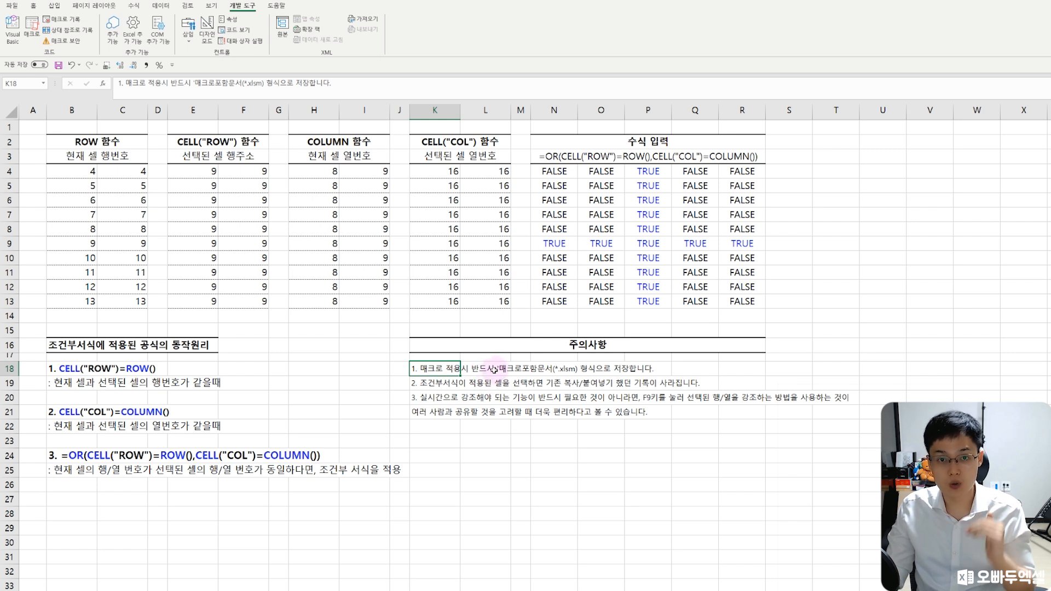
{"action": "left_click", "coordinate": [439, 383]}
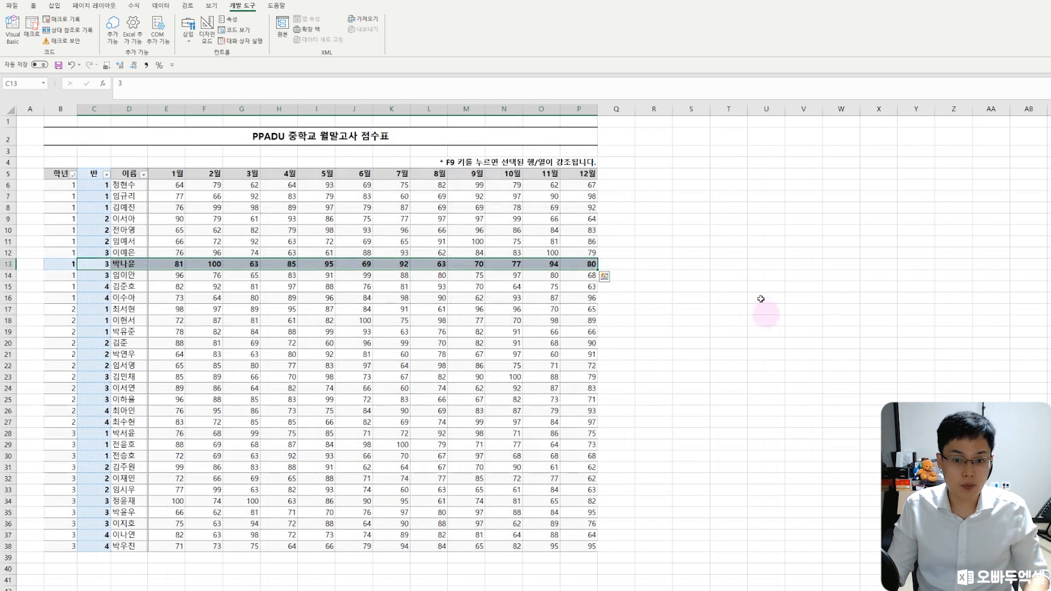
Test the copy-and-paste caution by copying the blank range S7:W19 and selecting score table cells, including M18 and I11.
{"action": "left_click_drag", "start_coordinate": [691, 196], "coordinate": [834, 330]}
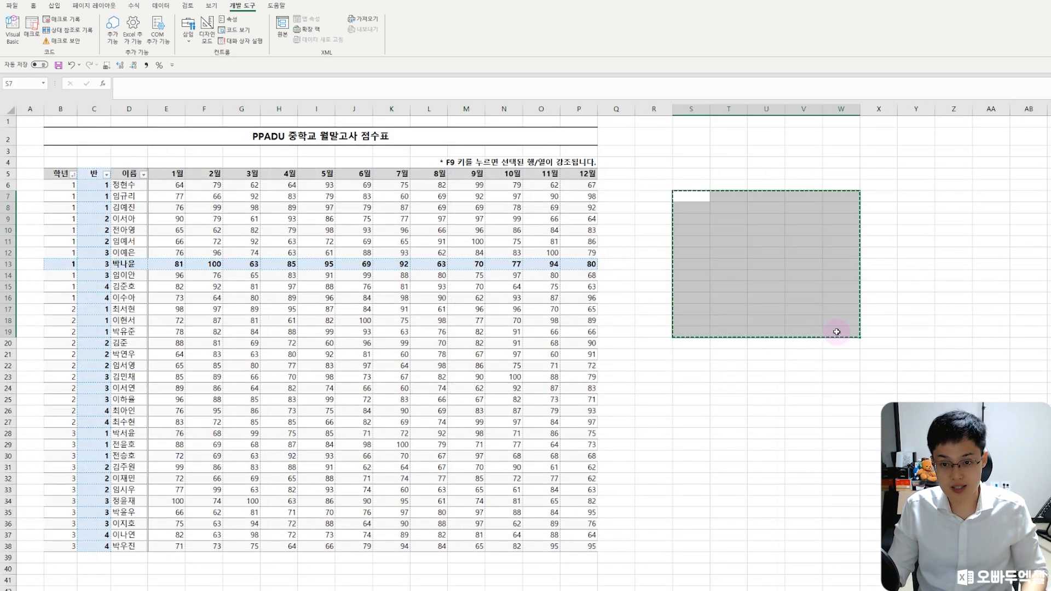
{"action": "key", "text": "ctrl+c"}
{"action": "left_click", "coordinate": [475, 316]}
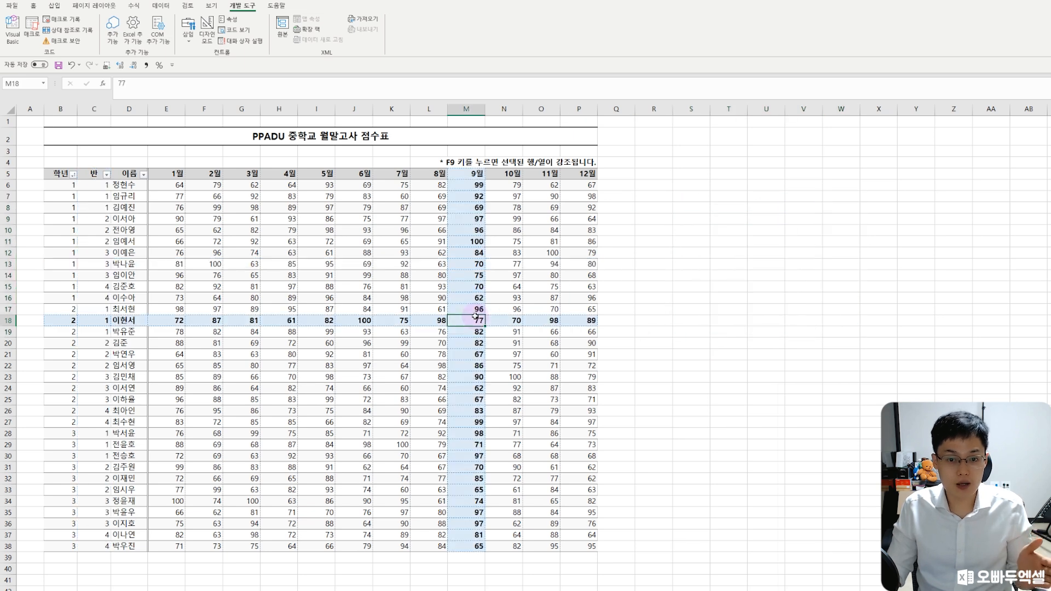
{"action": "left_click", "coordinate": [300, 254]}
{"action": "left_click", "coordinate": [473, 330]}
{"action": "left_click", "coordinate": [682, 195]}
{"action": "left_click_drag", "start_coordinate": [683, 195], "coordinate": [825, 305]}
{"action": "left_click", "coordinate": [327, 242]}
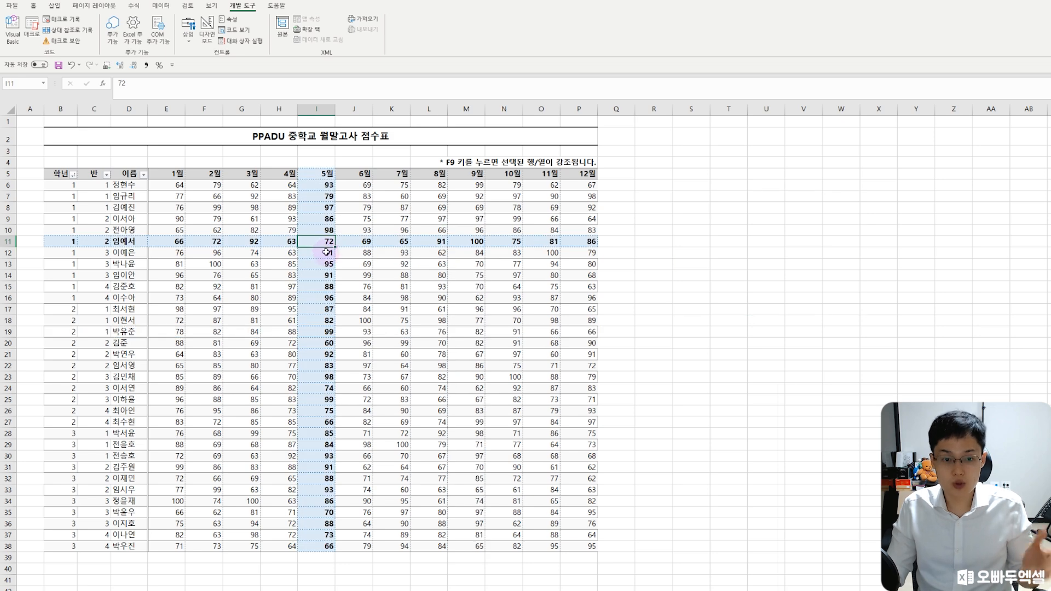
{"action": "left_click", "coordinate": [473, 388]}
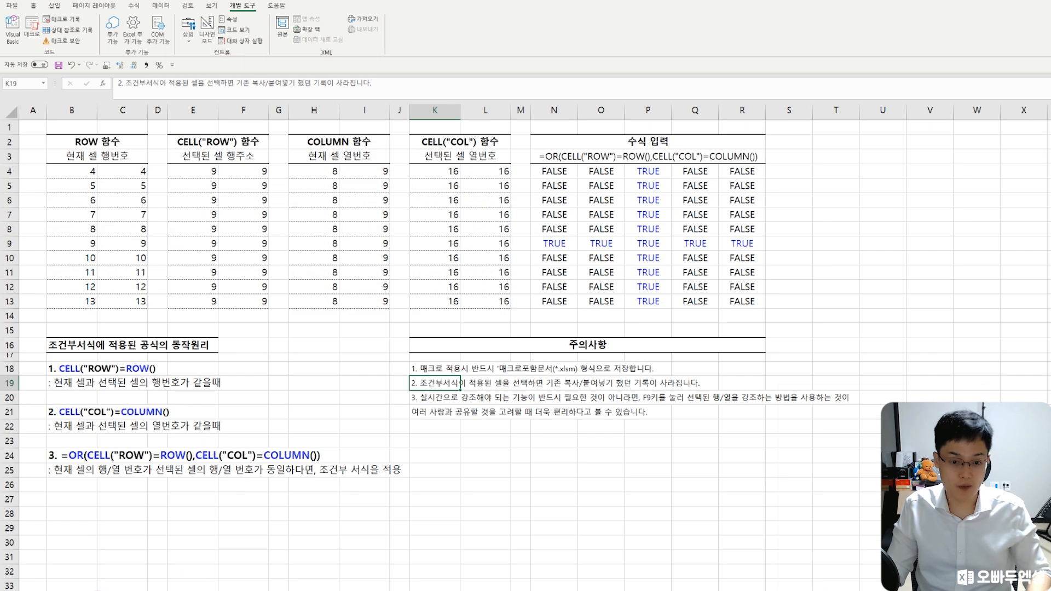
Review the caution in K20 about real-time highlighting versus manual recalculation when sharing the workbook.
{"action": "left_click", "coordinate": [432, 401]}
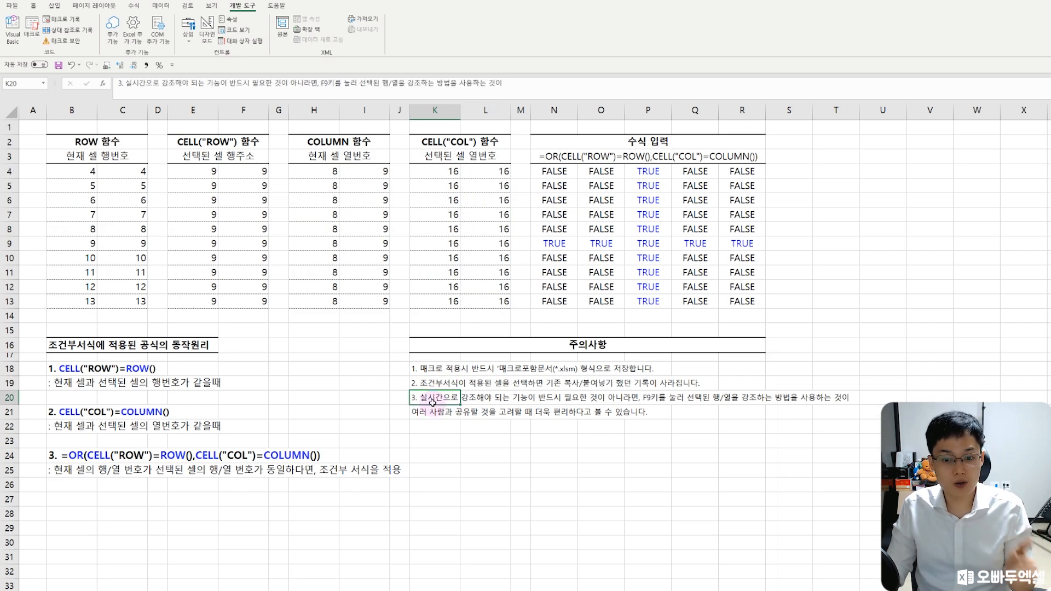